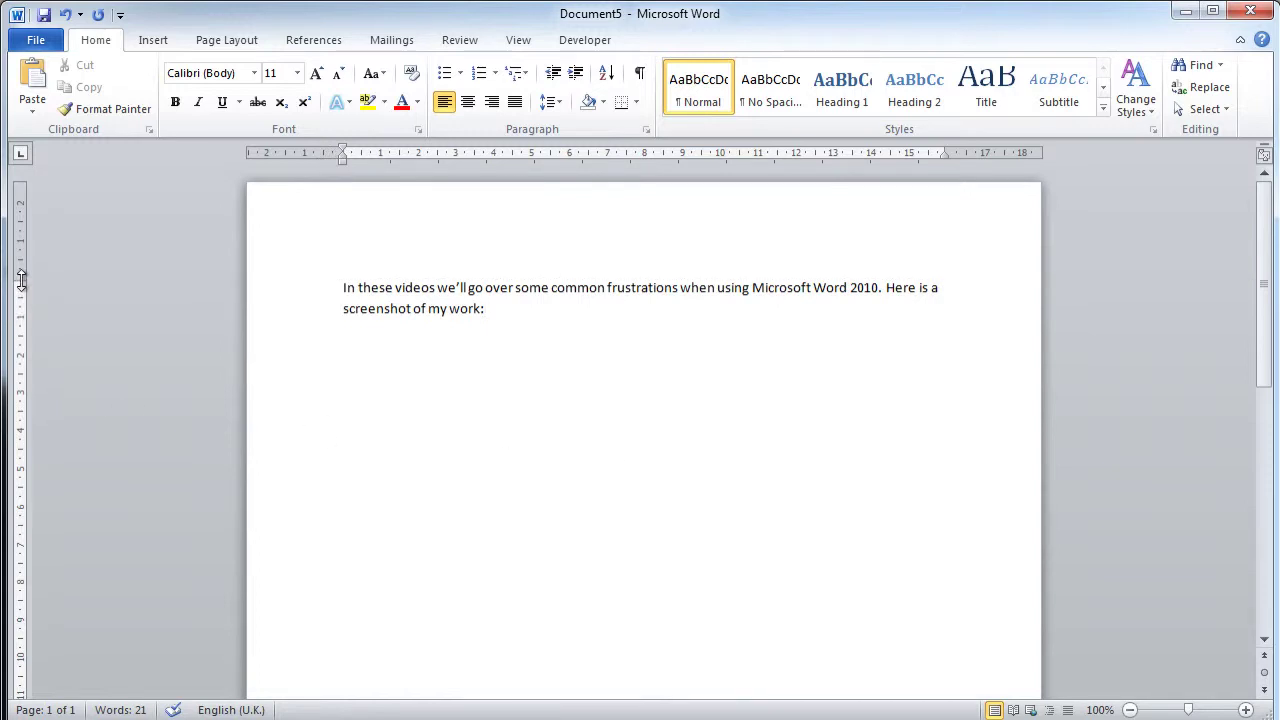
Step: Open the Page Setup margin settings and close them without changes
click(344, 162)
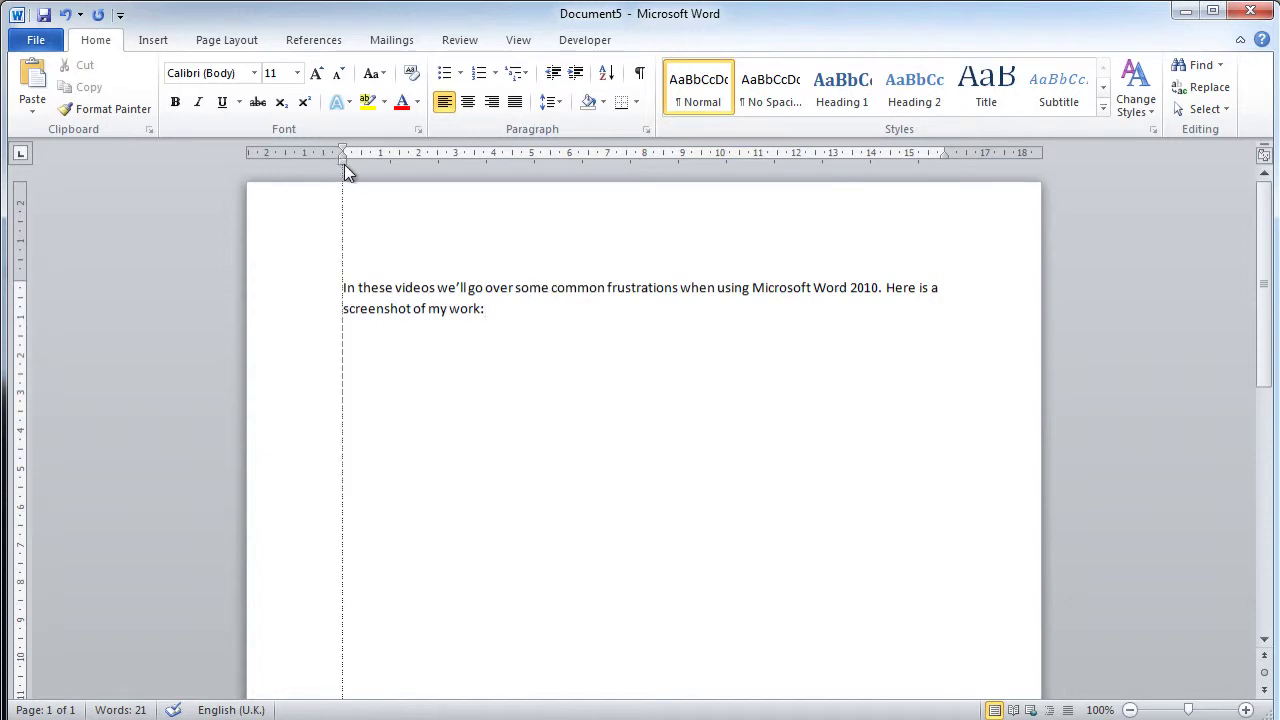
click(947, 154)
drag(1268, 275, 1264, 200)
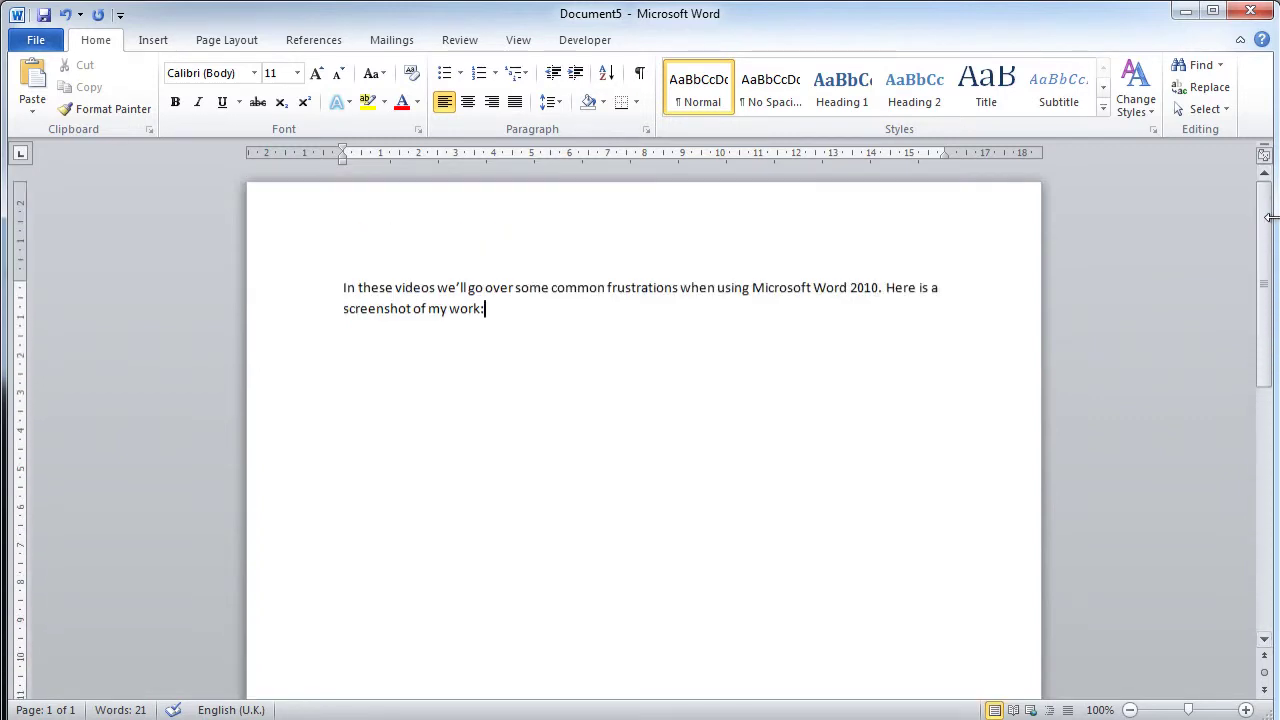
double_click(17, 277)
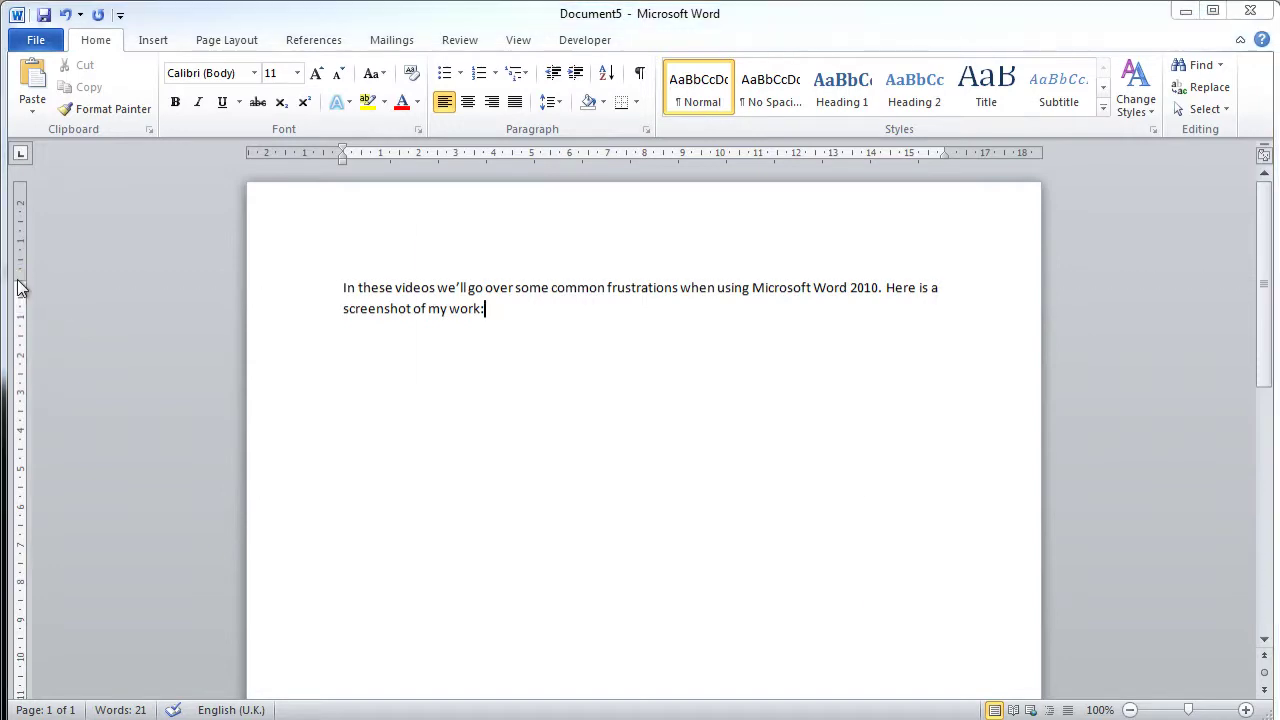
drag(626, 90, 592, 133)
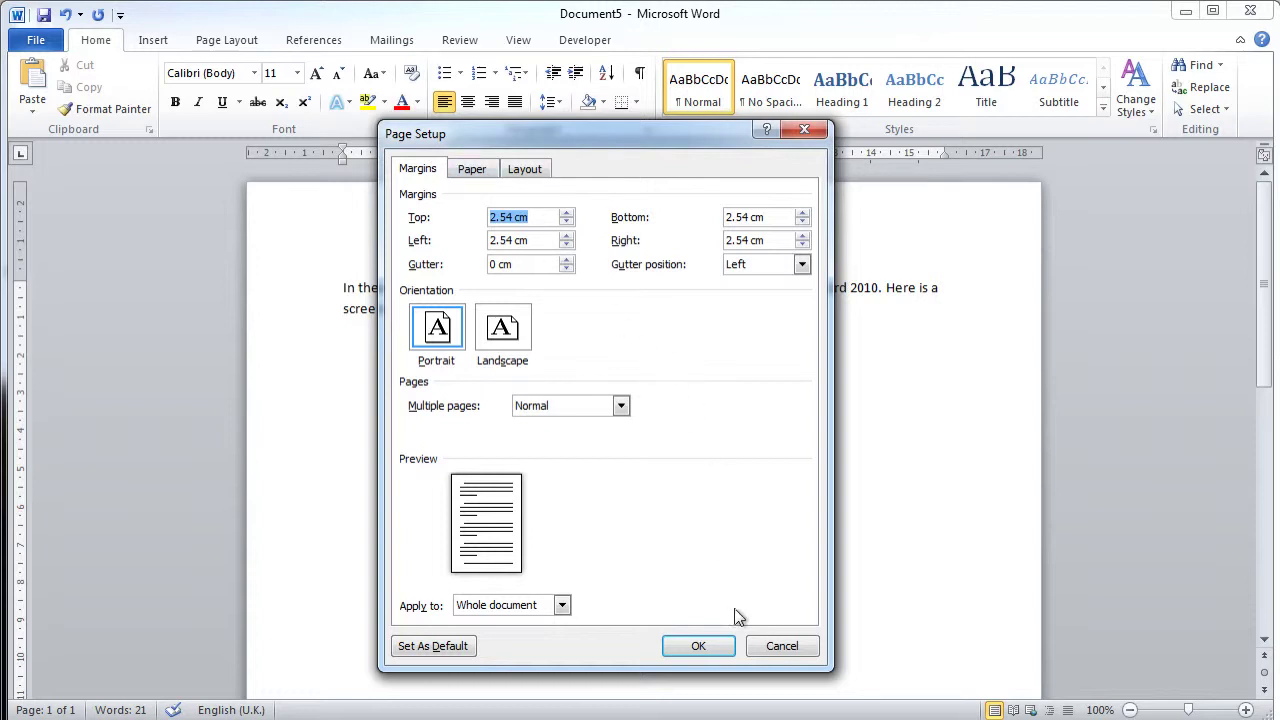
click(788, 649)
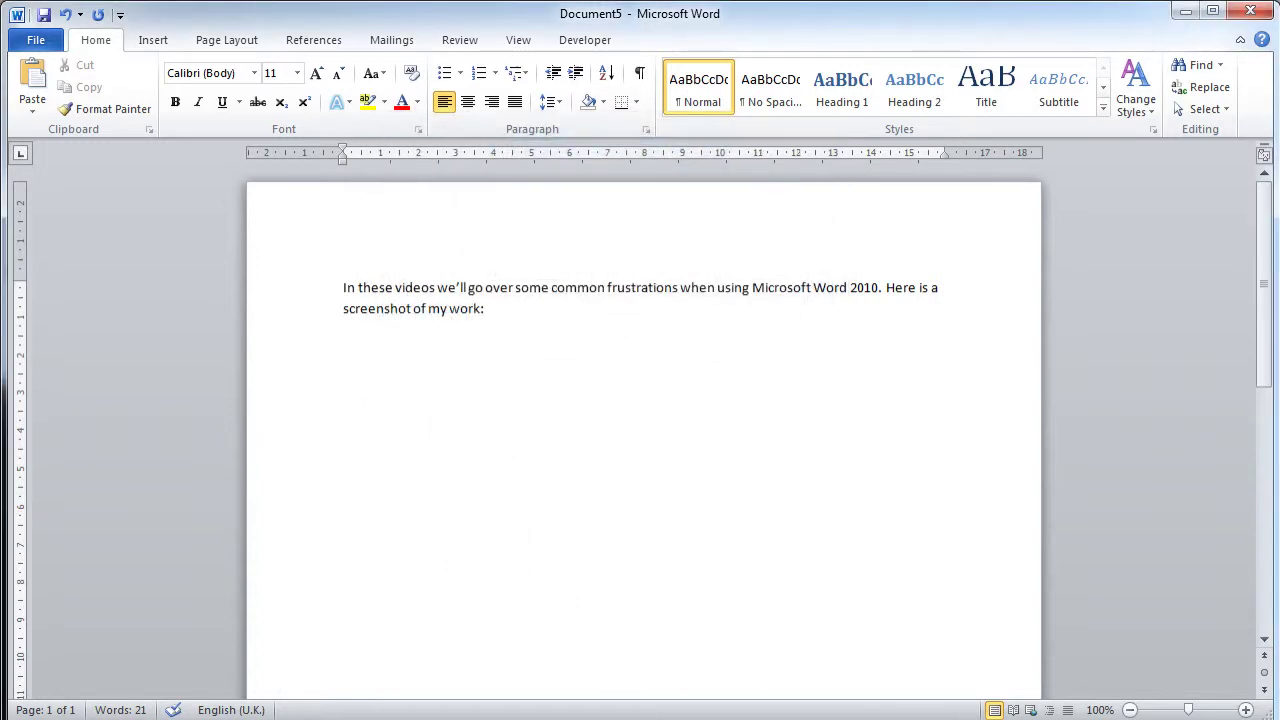
Step: Apply the Narrow margin preset, 1.27 cm on every side
click(227, 45)
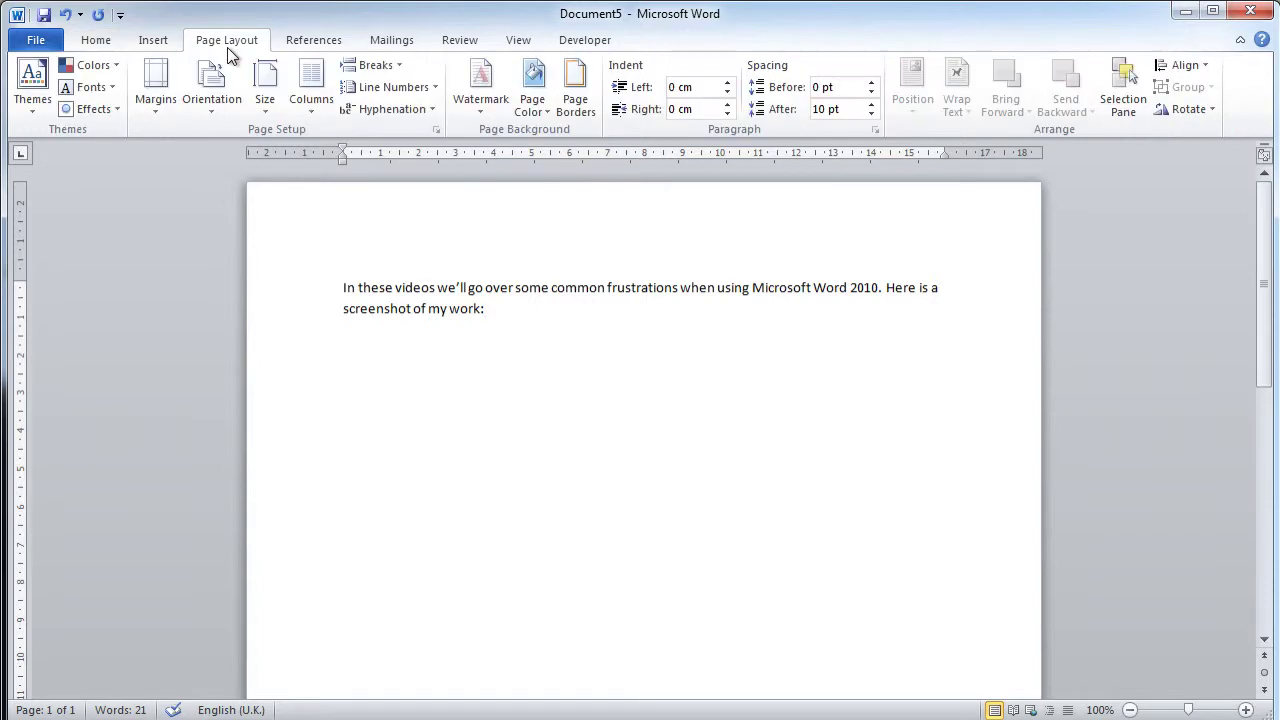
click(165, 110)
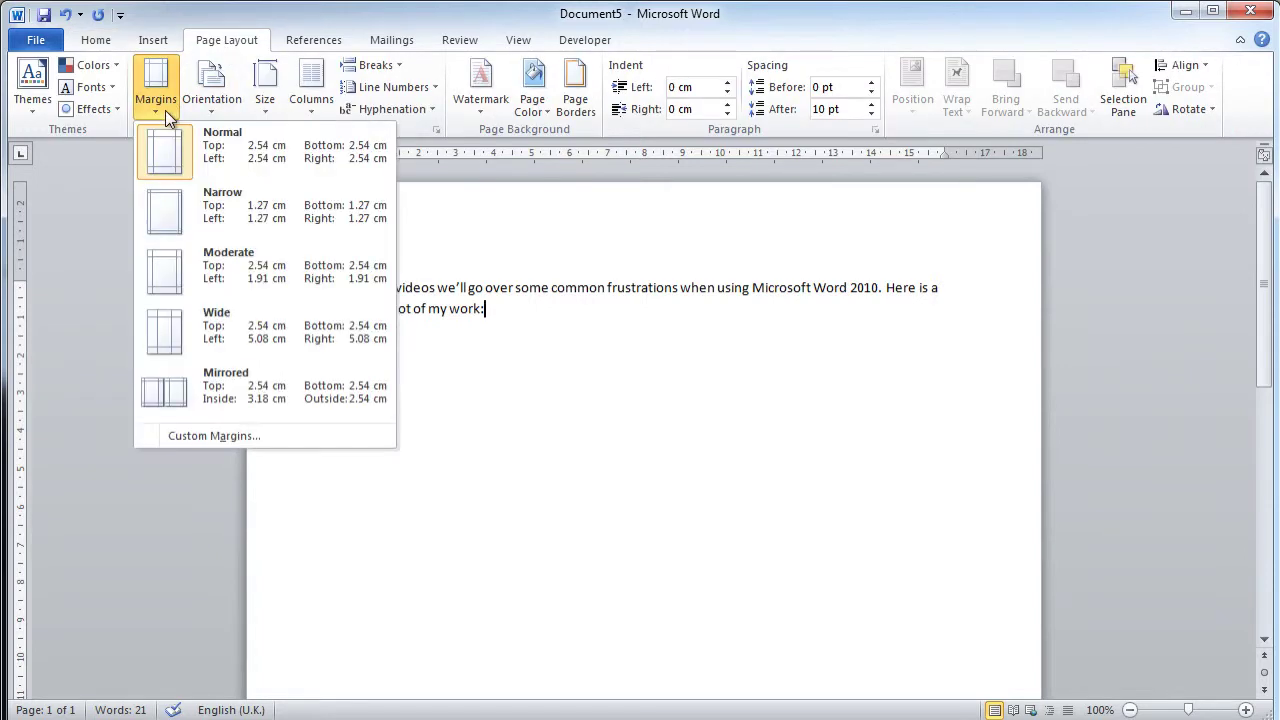
click(246, 204)
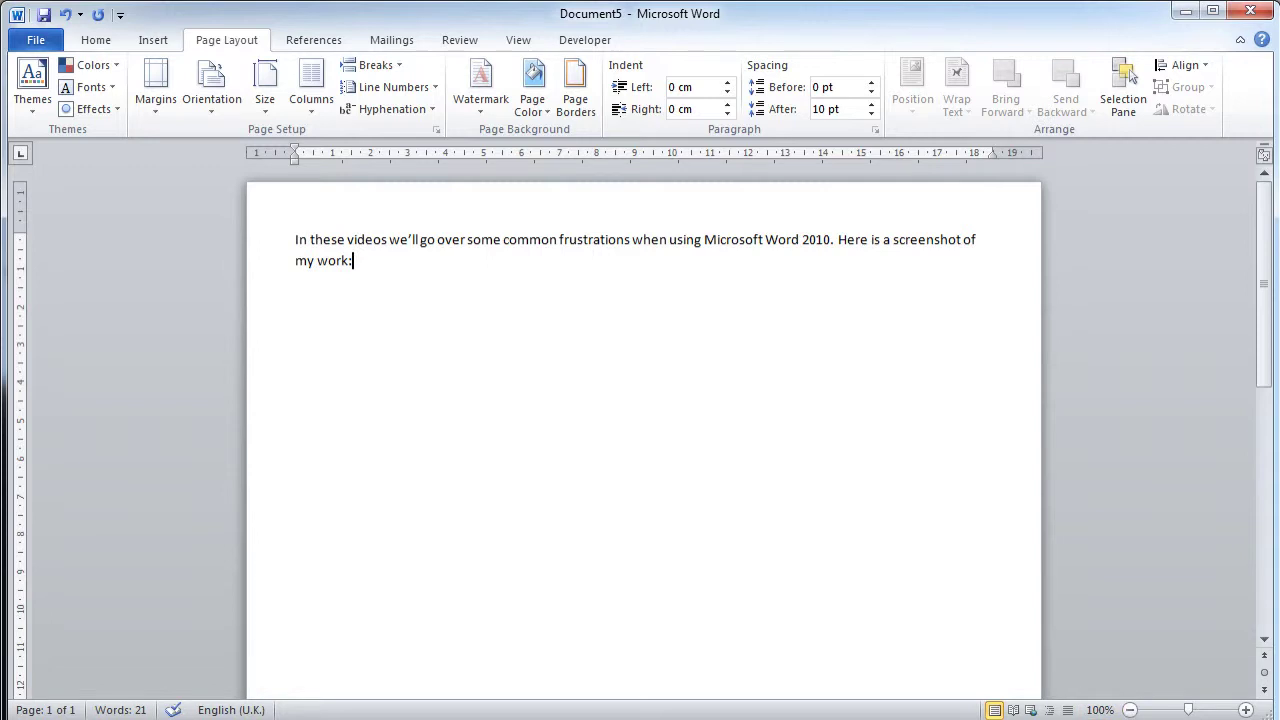
Step: Replace the intro paragraph with 'Portait' and add a page break to start page 2
double_click(261, 238)
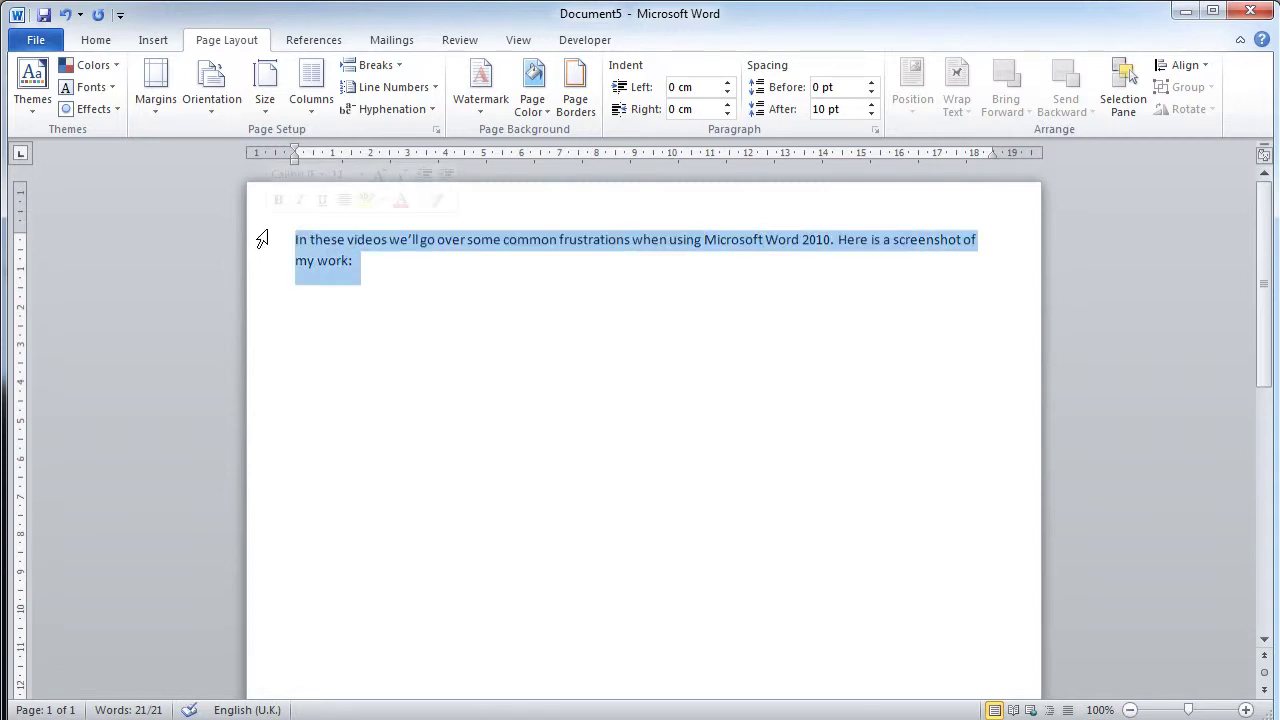
text(Porta)
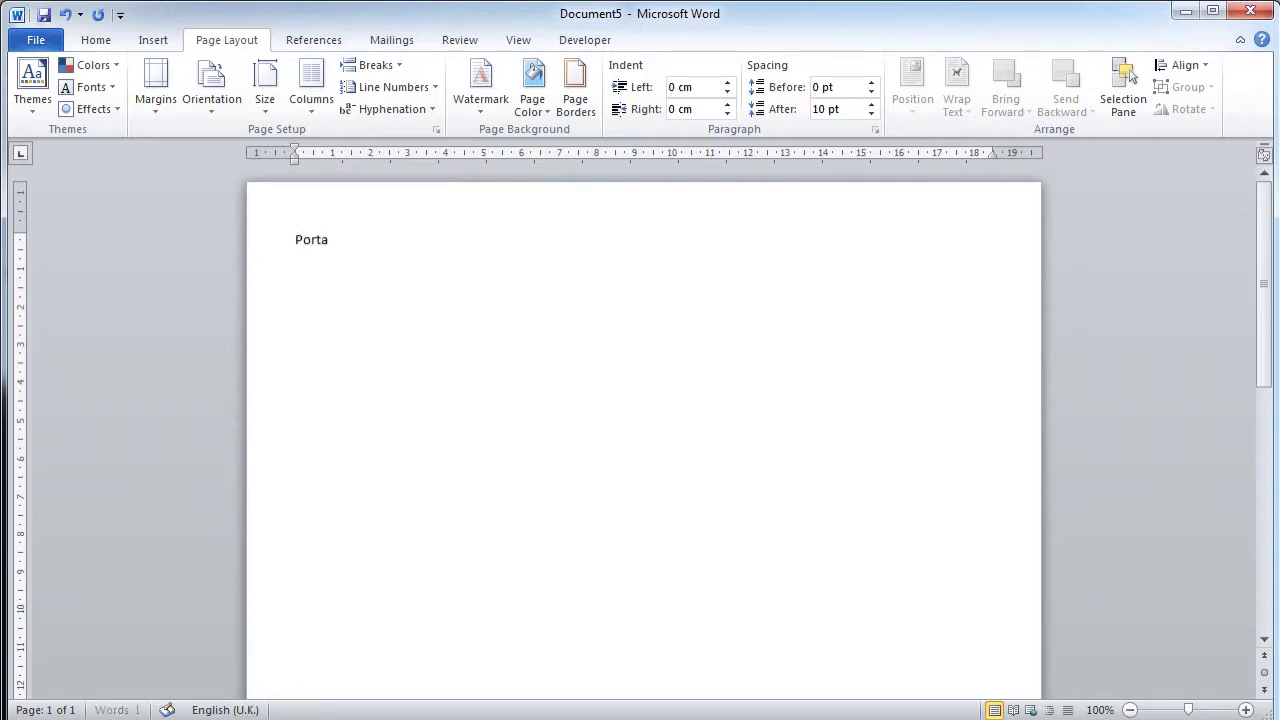
text(it)
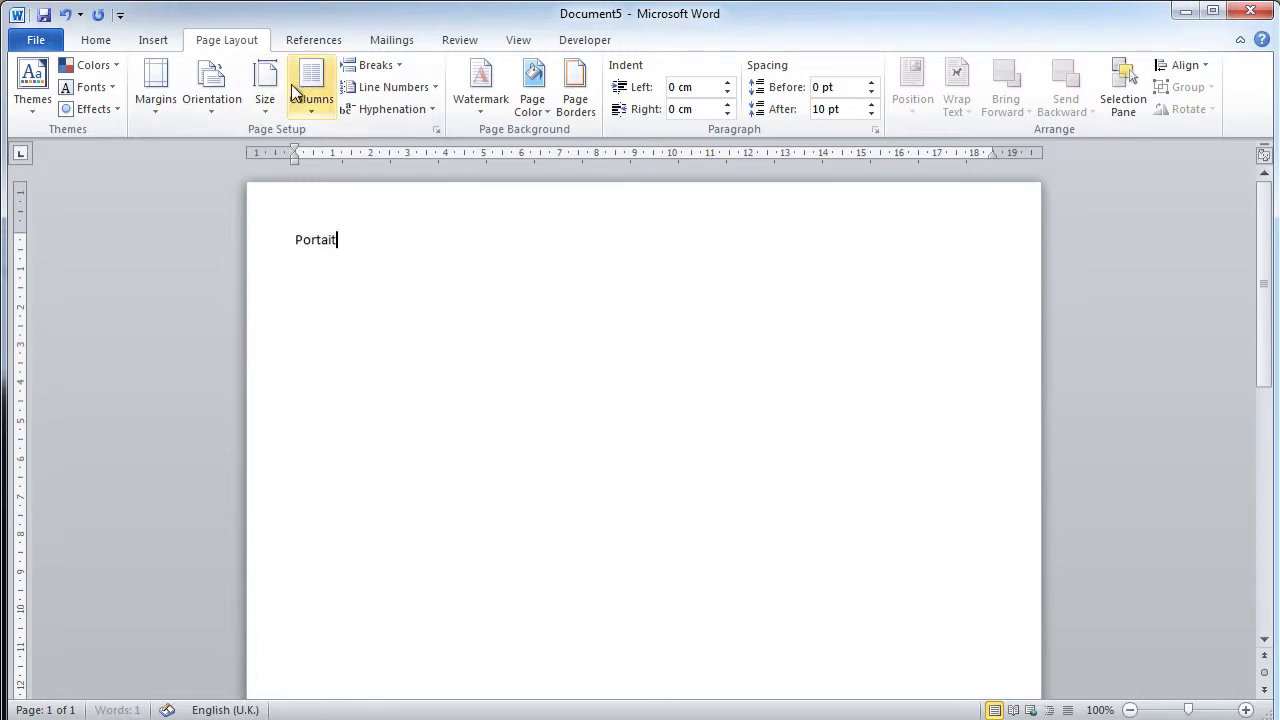
click(358, 66)
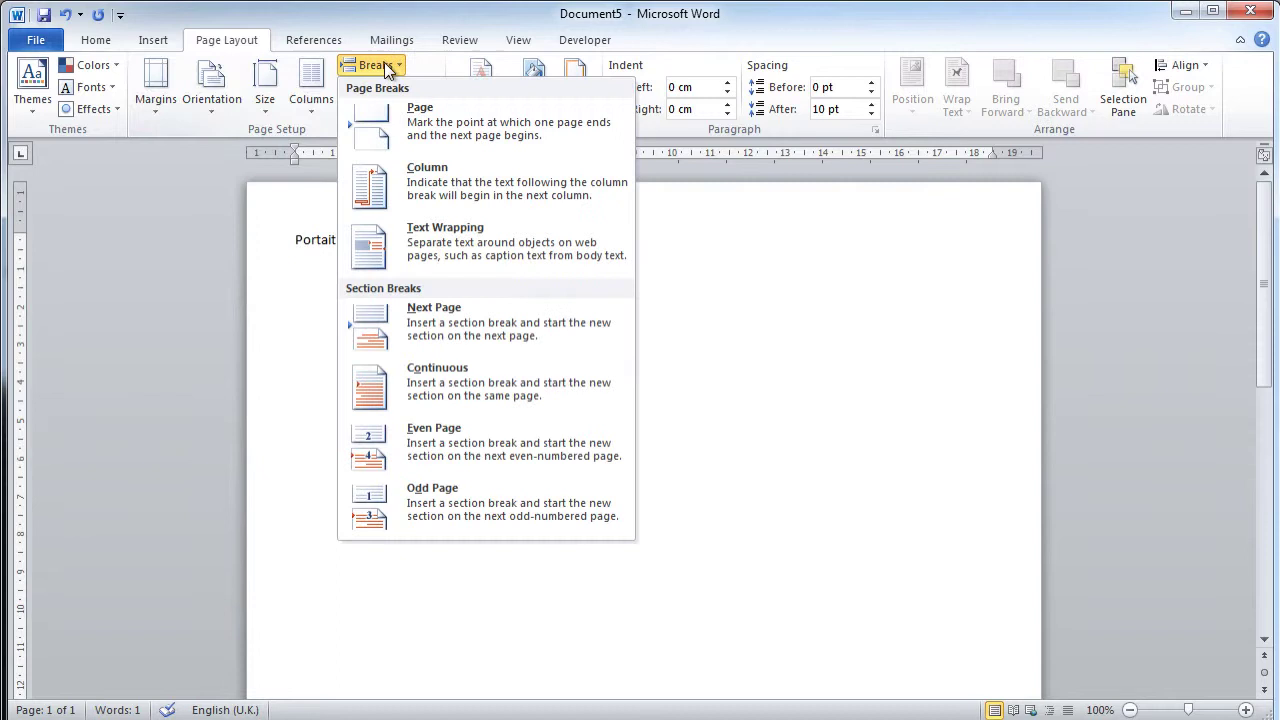
click(440, 195)
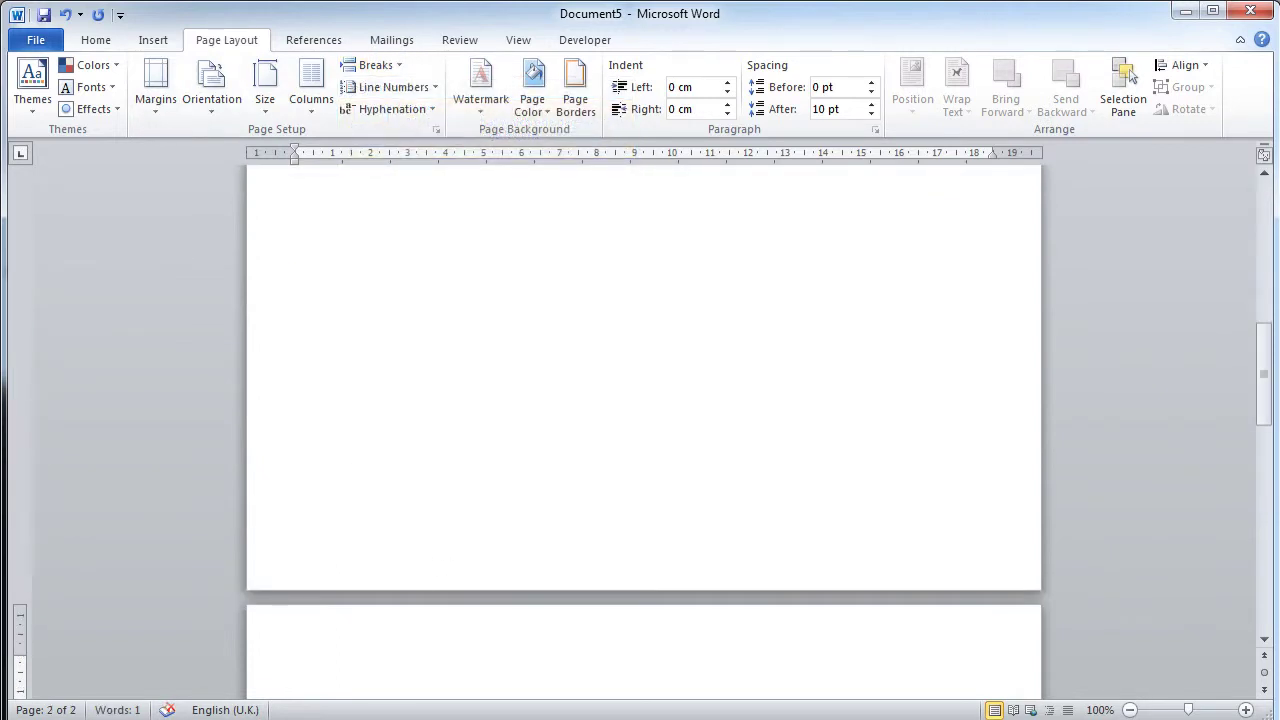
Step: Type 'Landscape' on page 2, add another page break, and type 'Portrait' on page 3
text(Landscape)
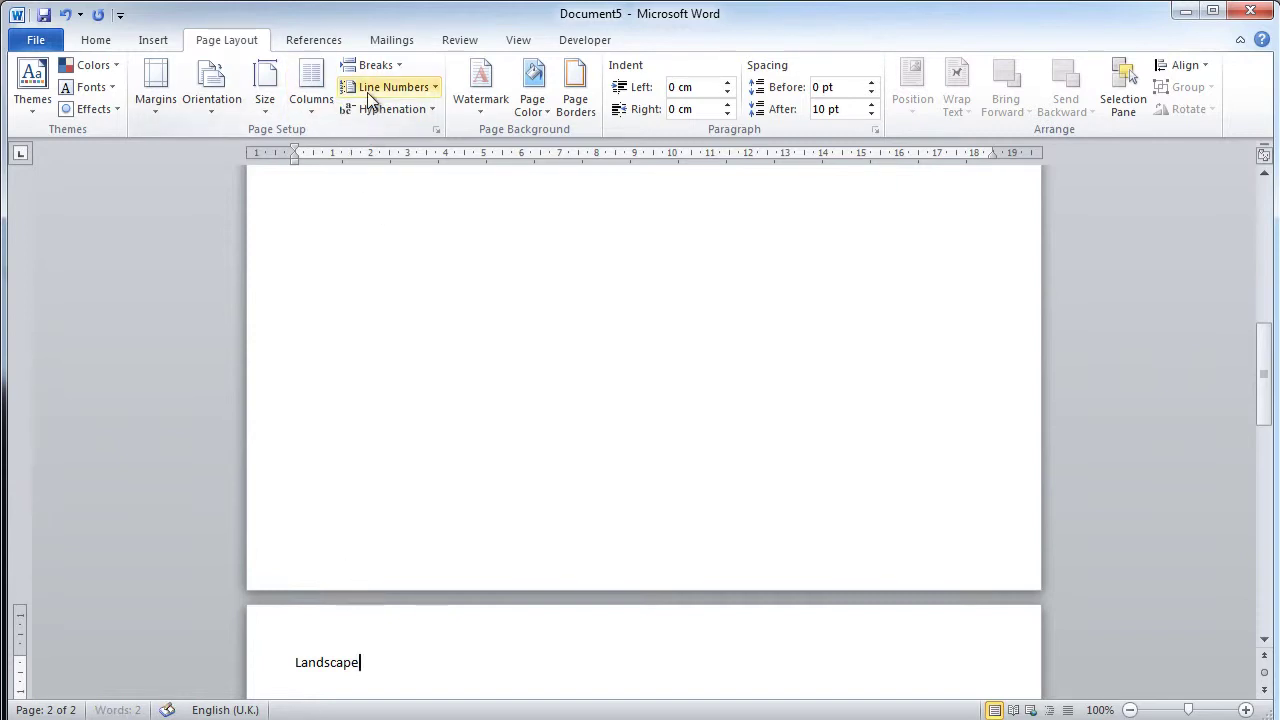
click(385, 66)
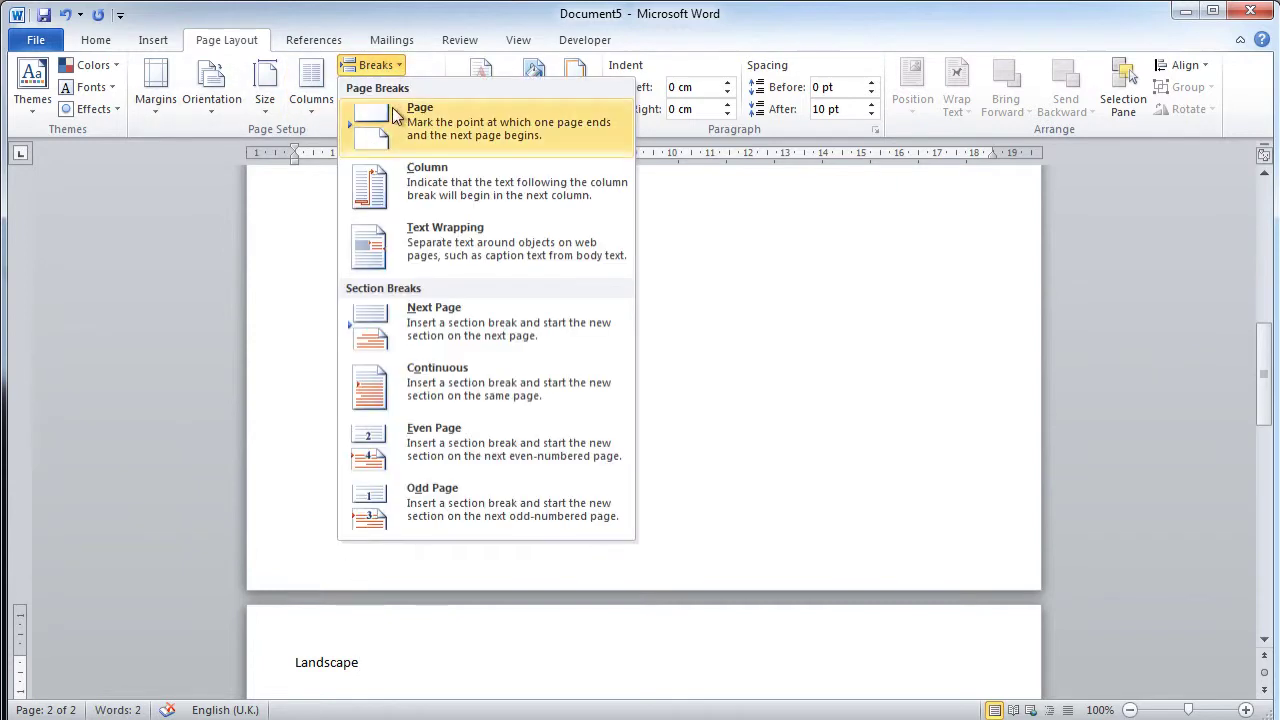
click(396, 113)
text(Po)
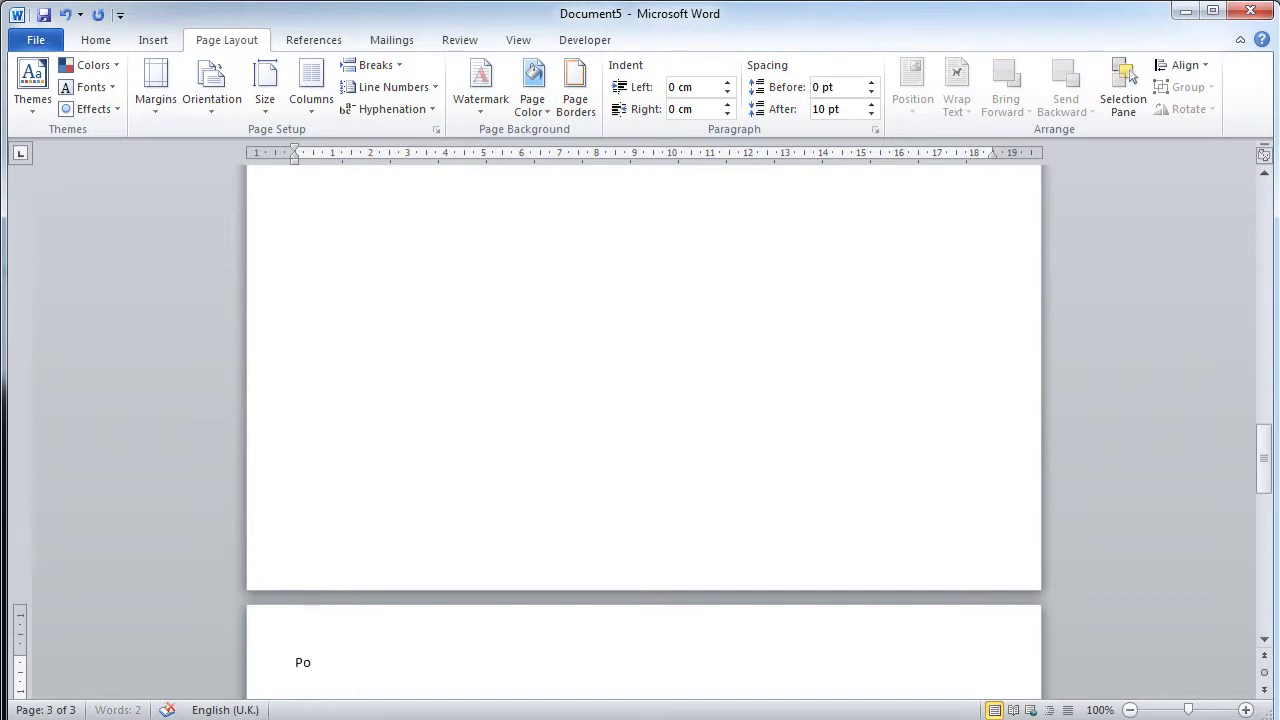
text(rtrait)
Step: Zoom out to show all three pages and place the cursor after 'Landscape' on page 2
click(1130, 710)
click(1130, 710)
click(1130, 710)
click(1130, 710)
click(1130, 710)
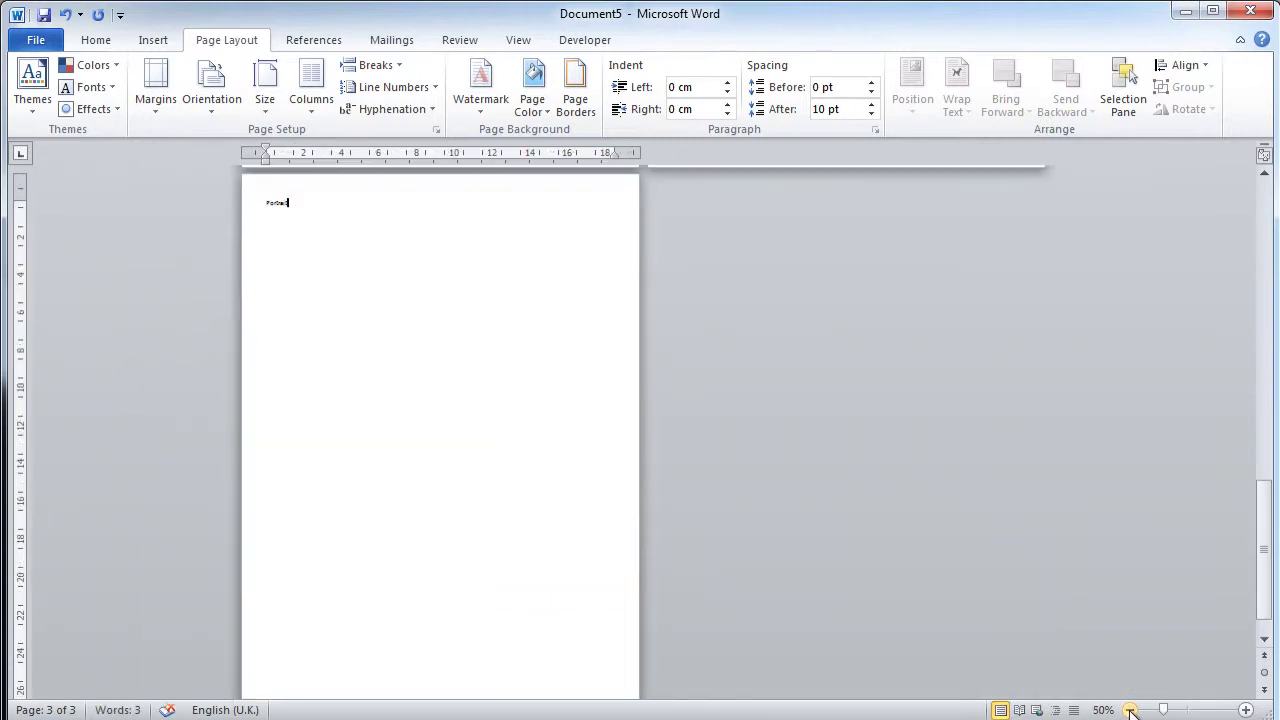
click(1130, 710)
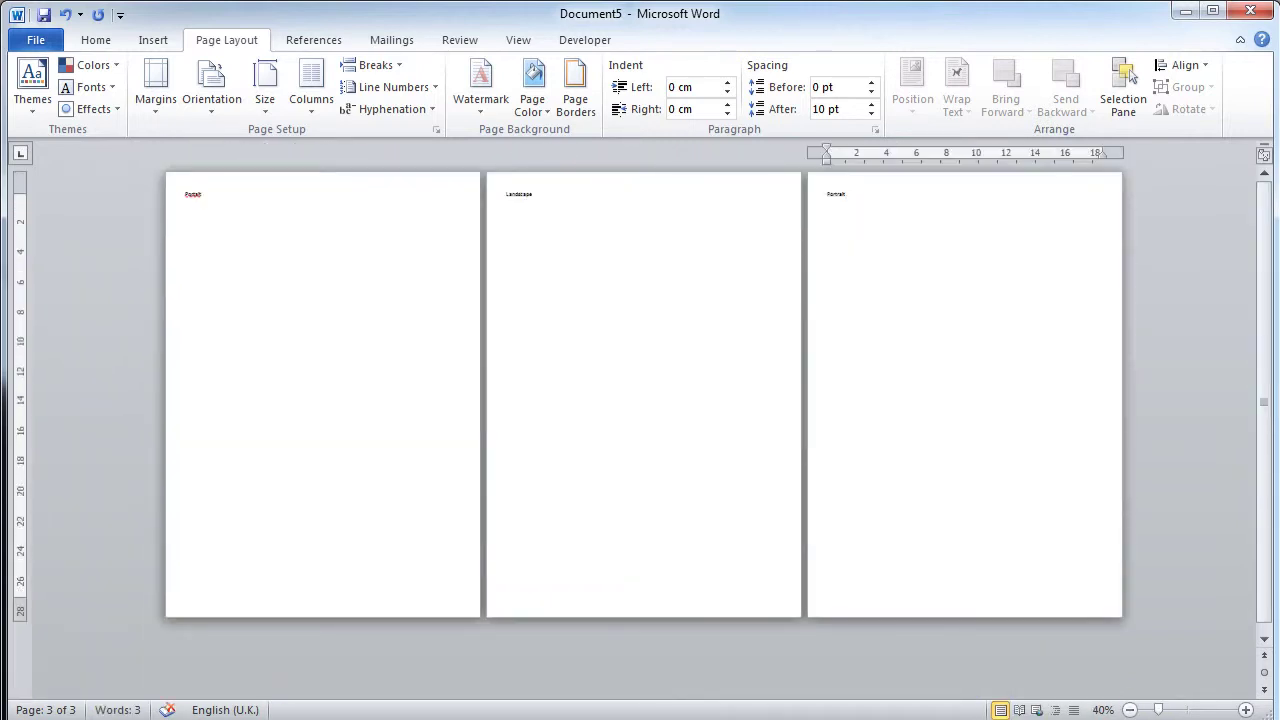
click(277, 194)
click(607, 194)
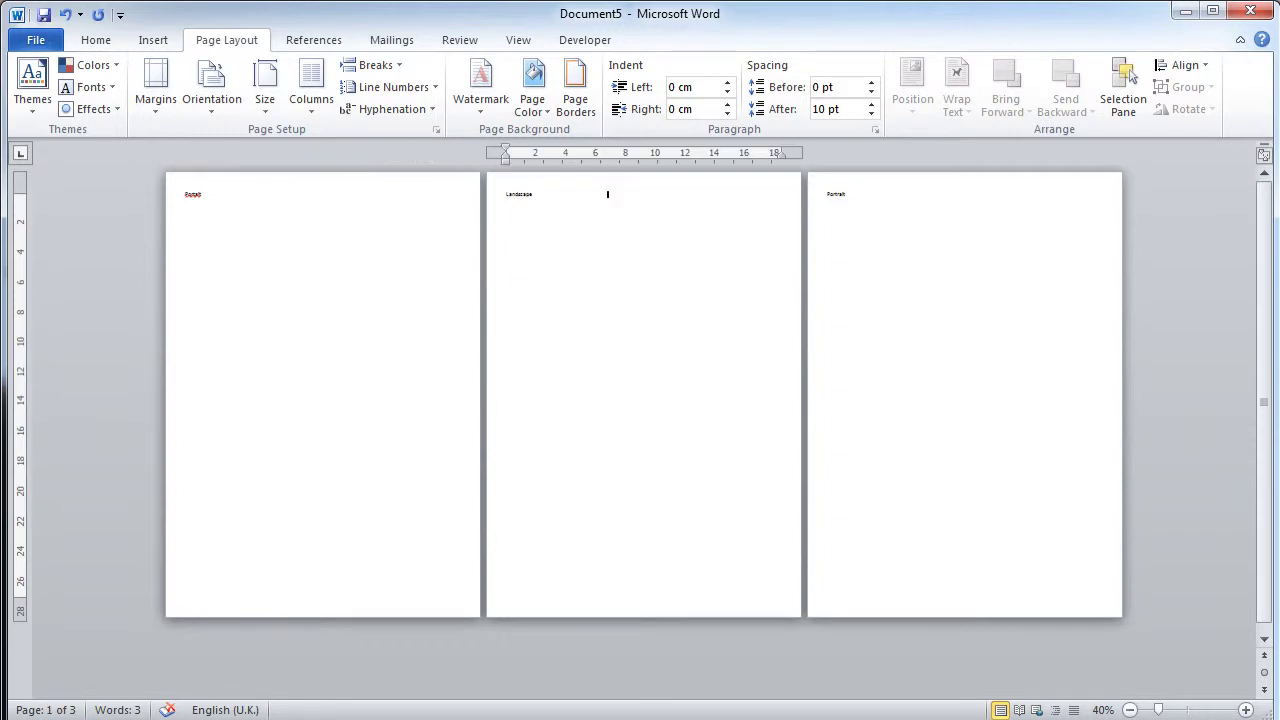
click(846, 194)
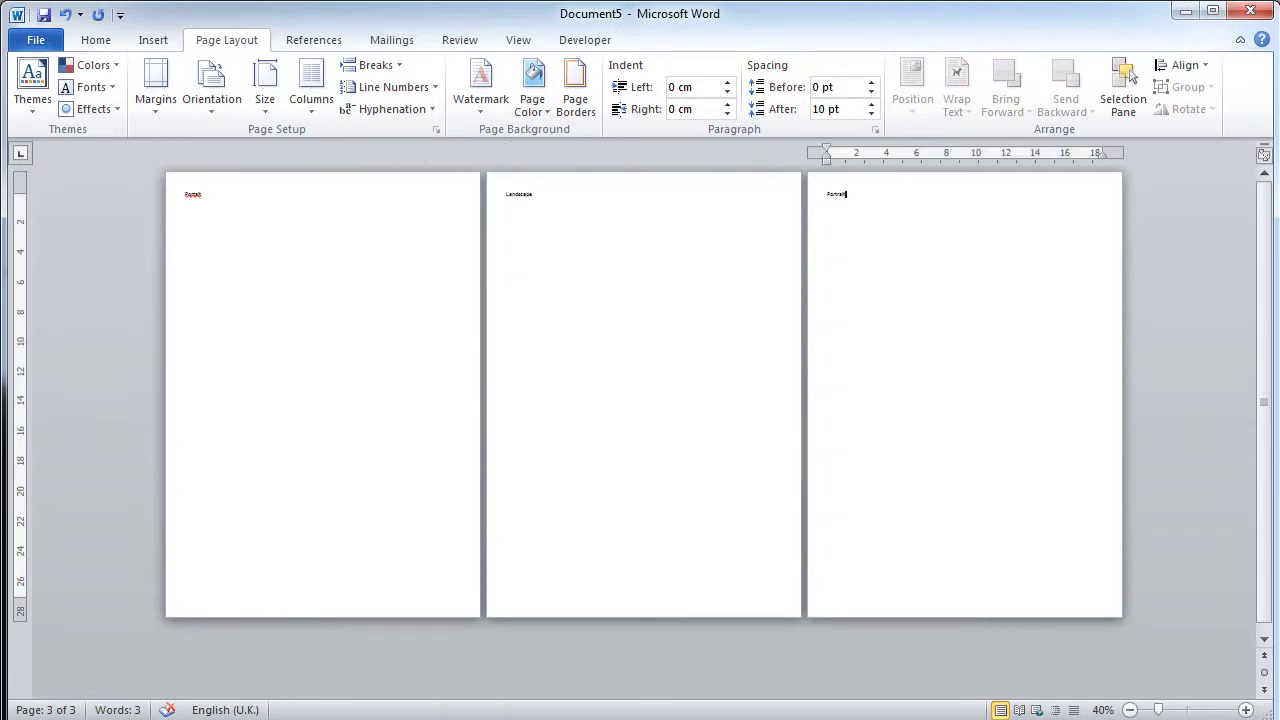
click(533, 194)
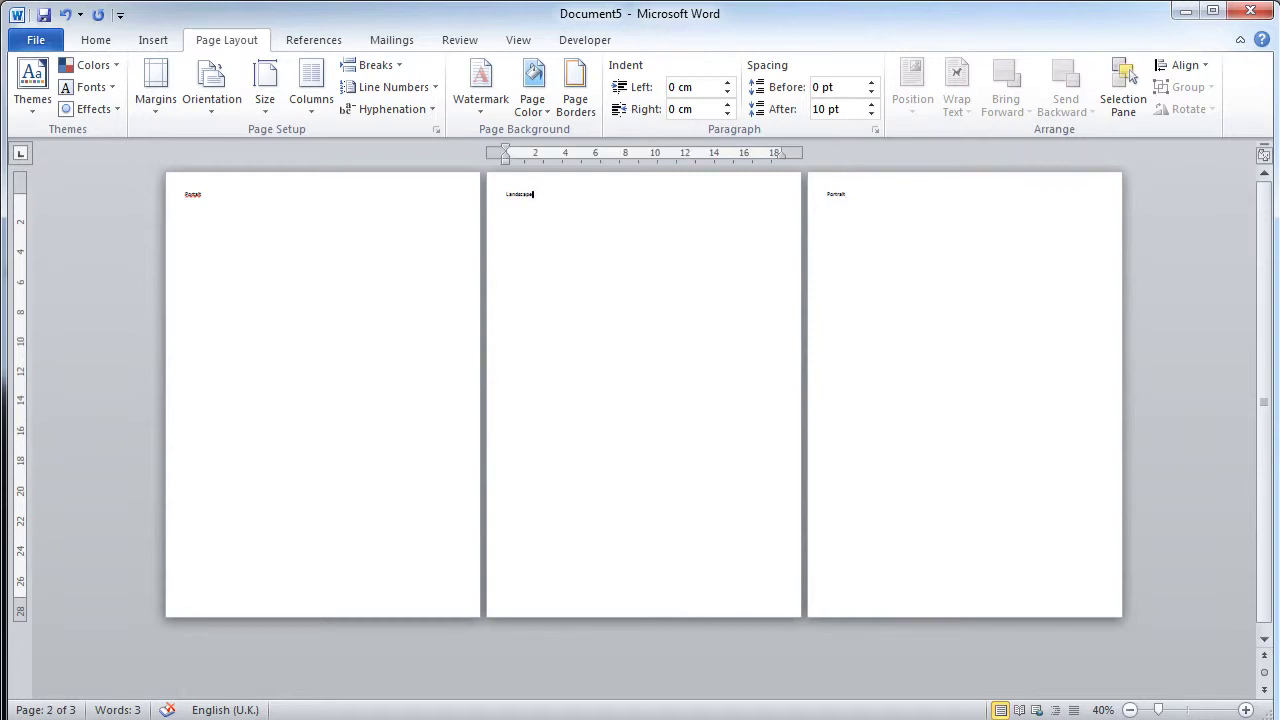
Step: Switch the pages to landscape and back to portrait, then select everything after page 1's text
click(211, 100)
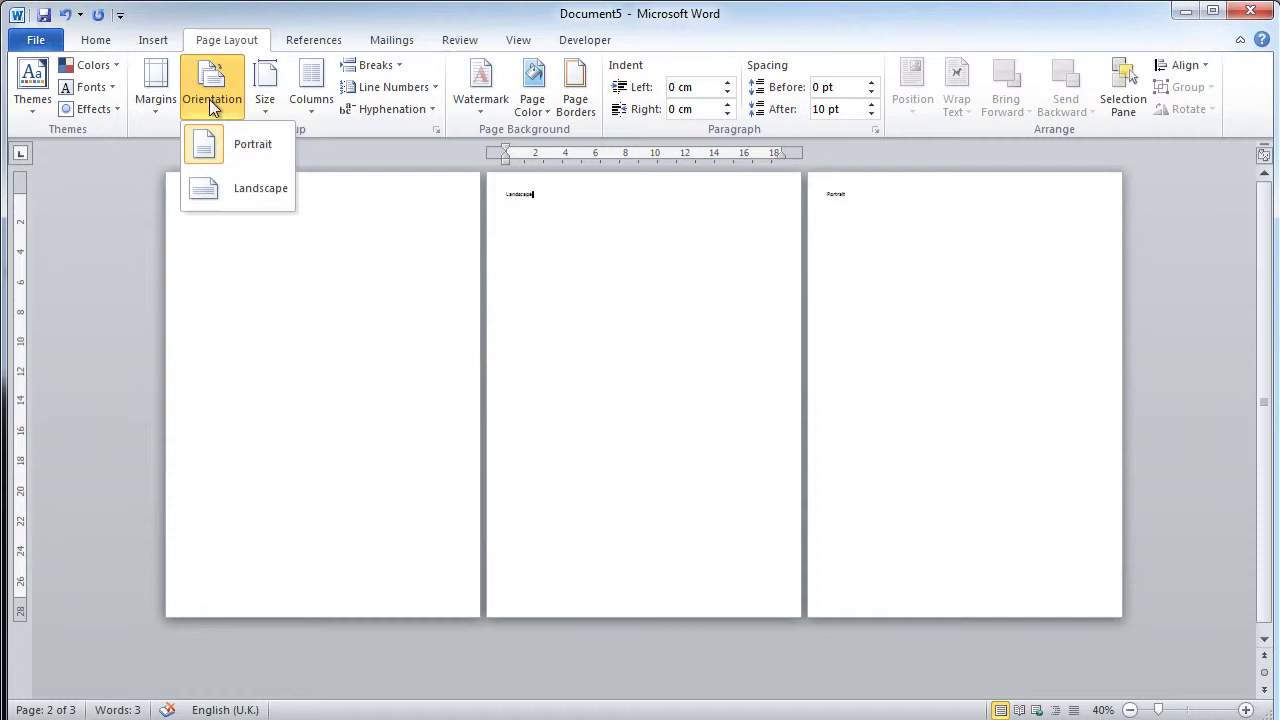
click(238, 184)
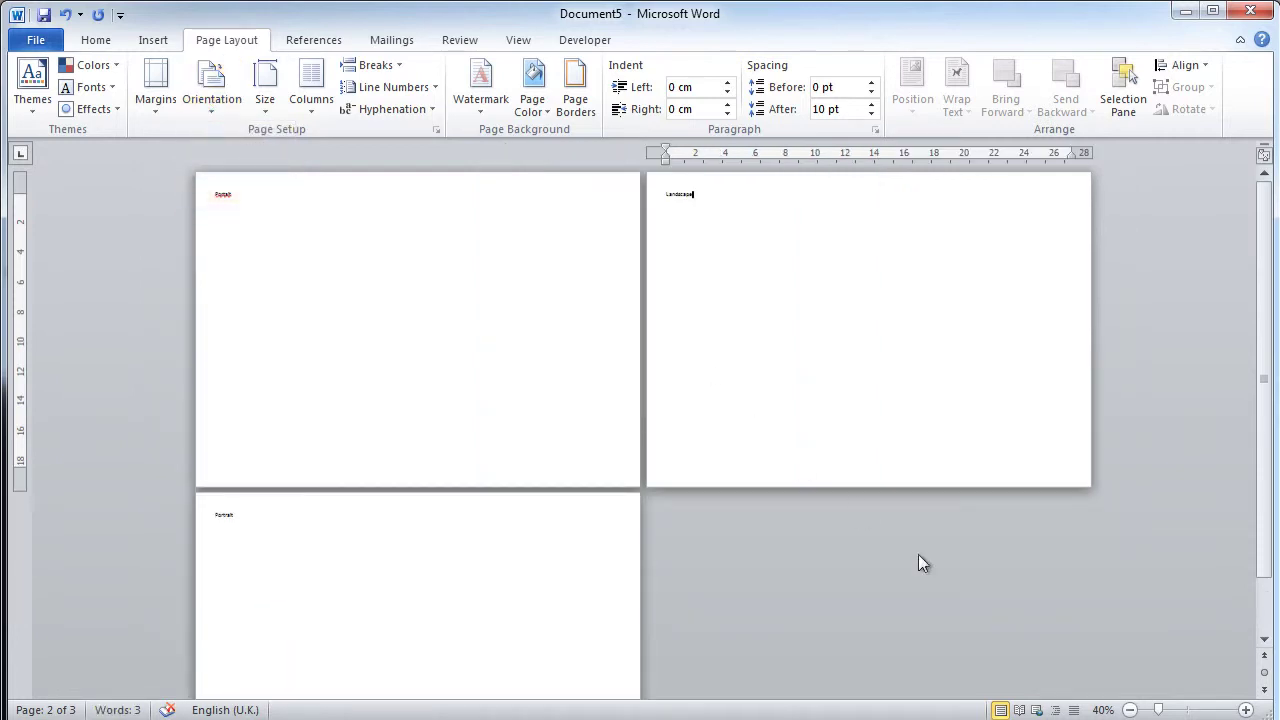
click(1130, 710)
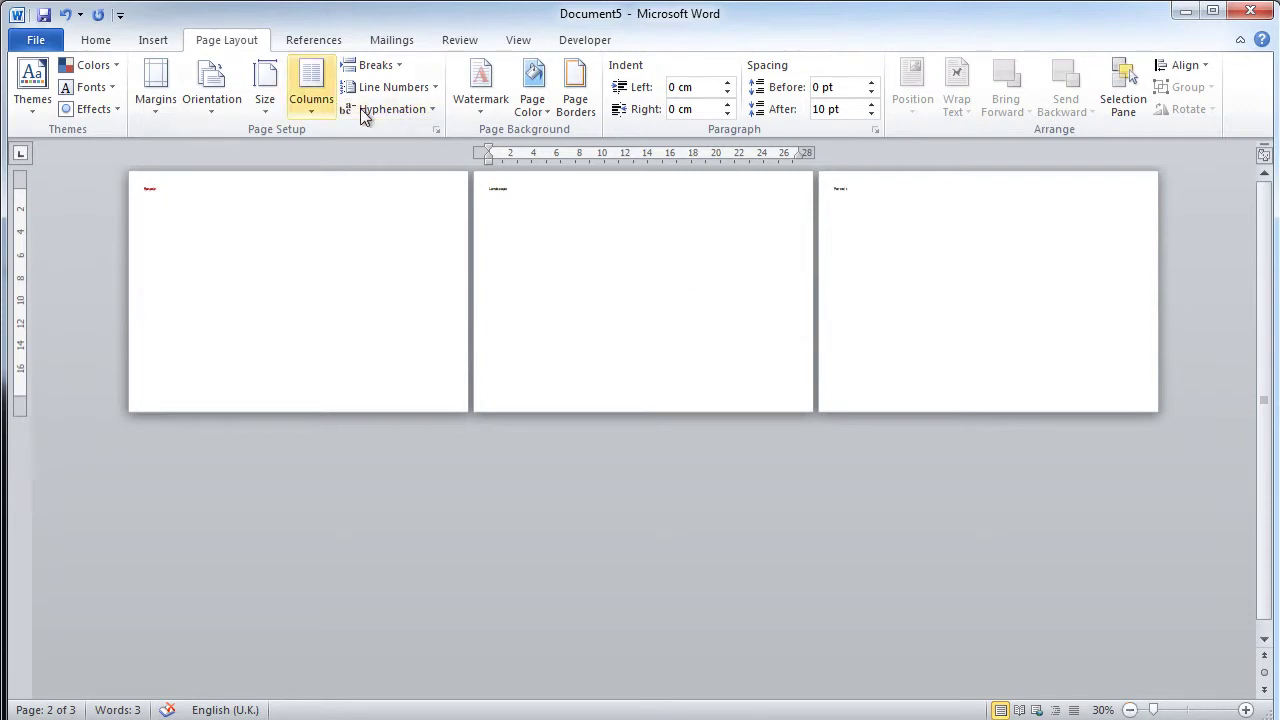
click(218, 106)
click(232, 146)
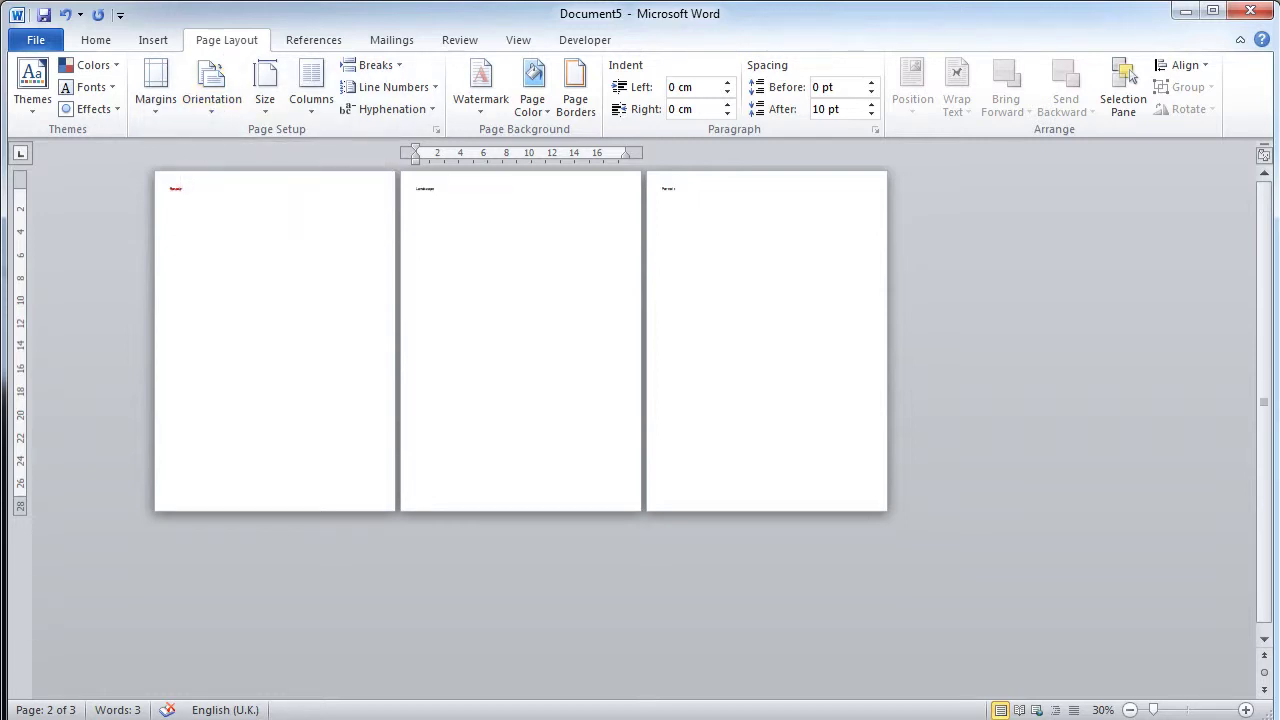
drag(690, 190, 240, 188)
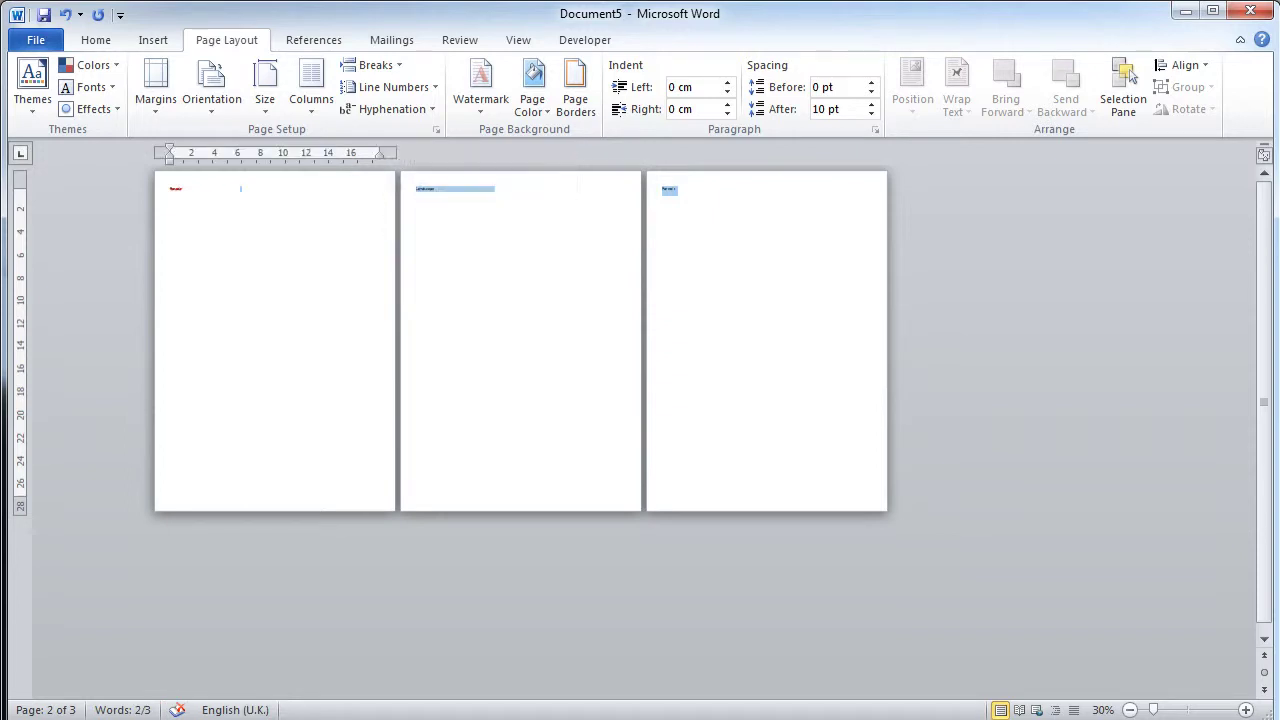
Step: Delete the selected content, insert a Next Page section break, and type 'Landscape' on page 2
key(Delete)
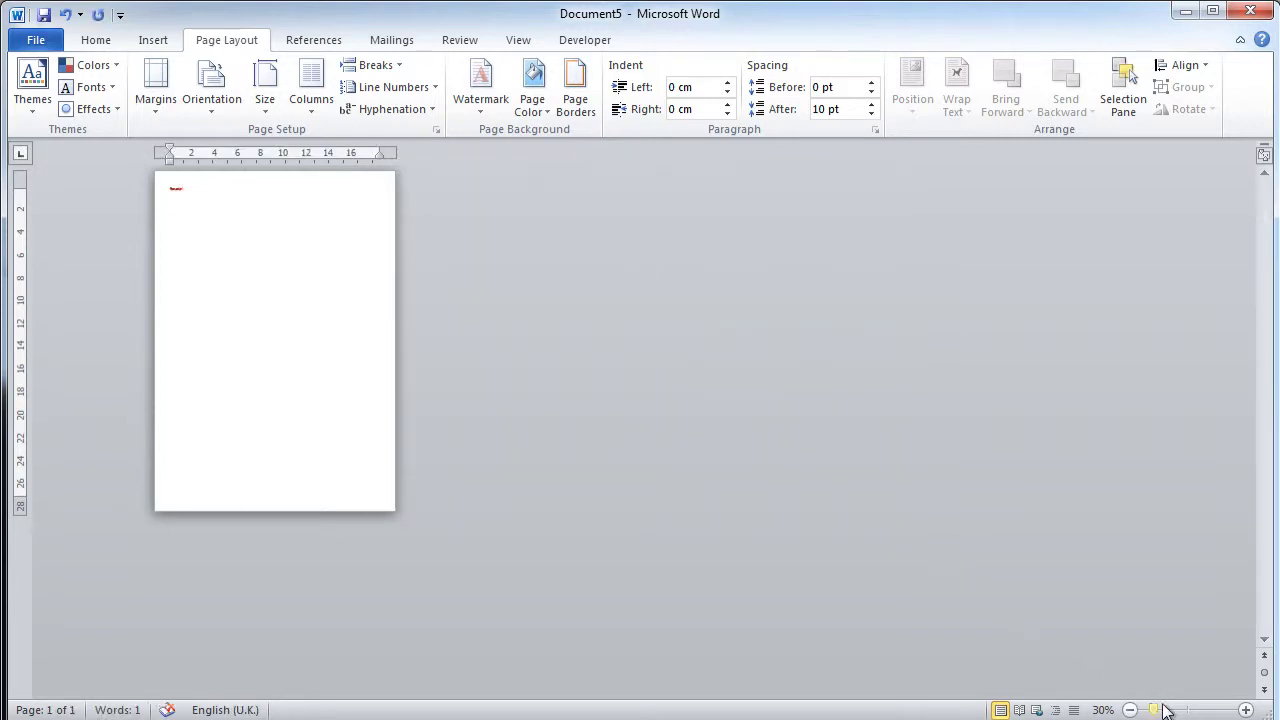
click(1188, 710)
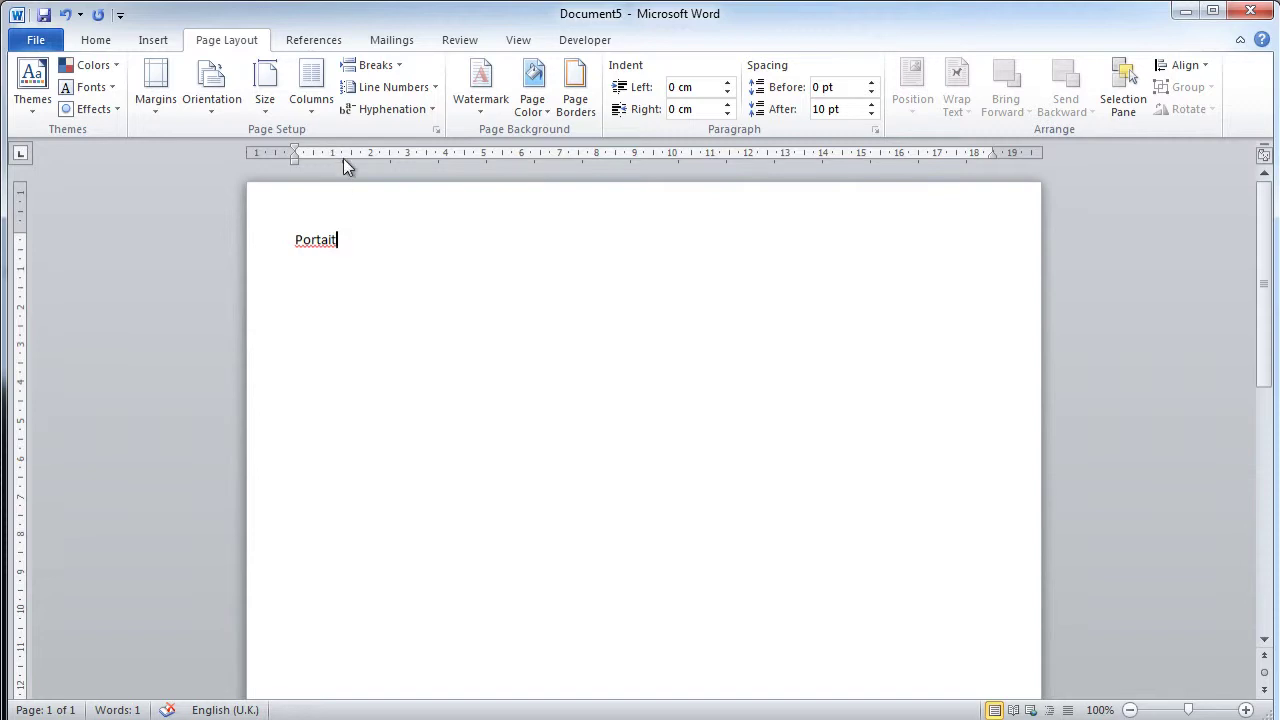
click(368, 65)
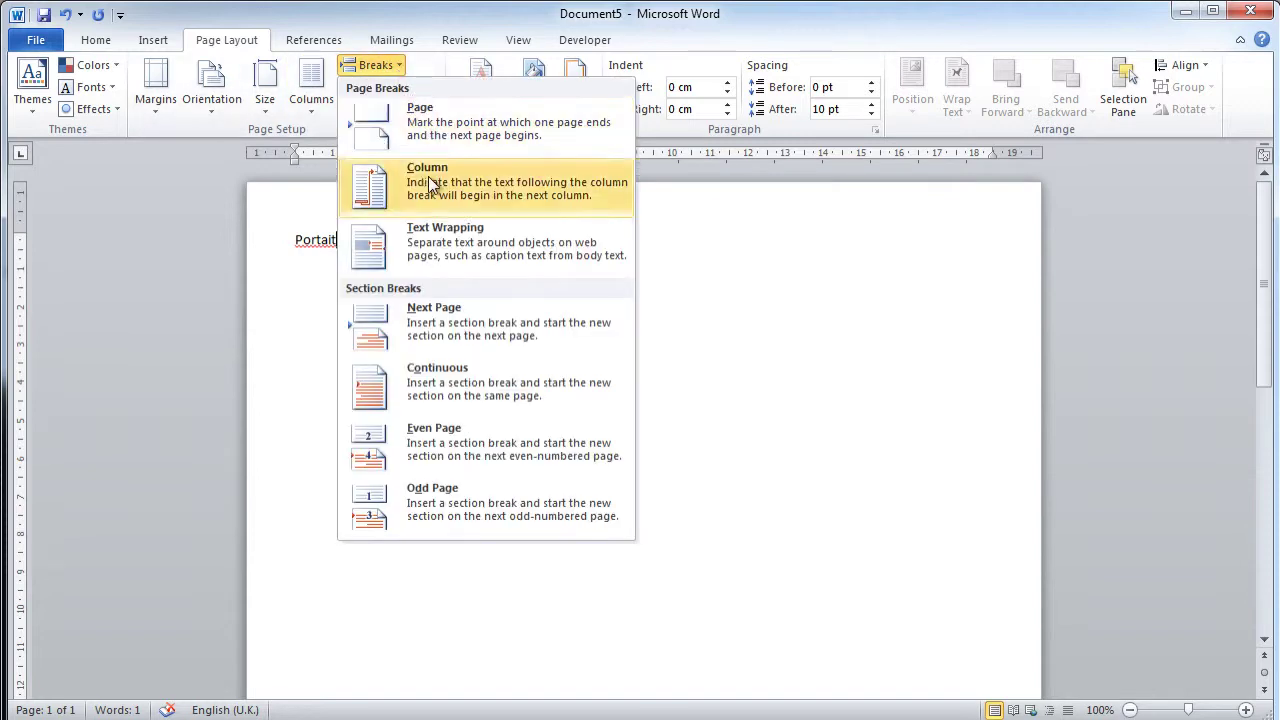
click(432, 331)
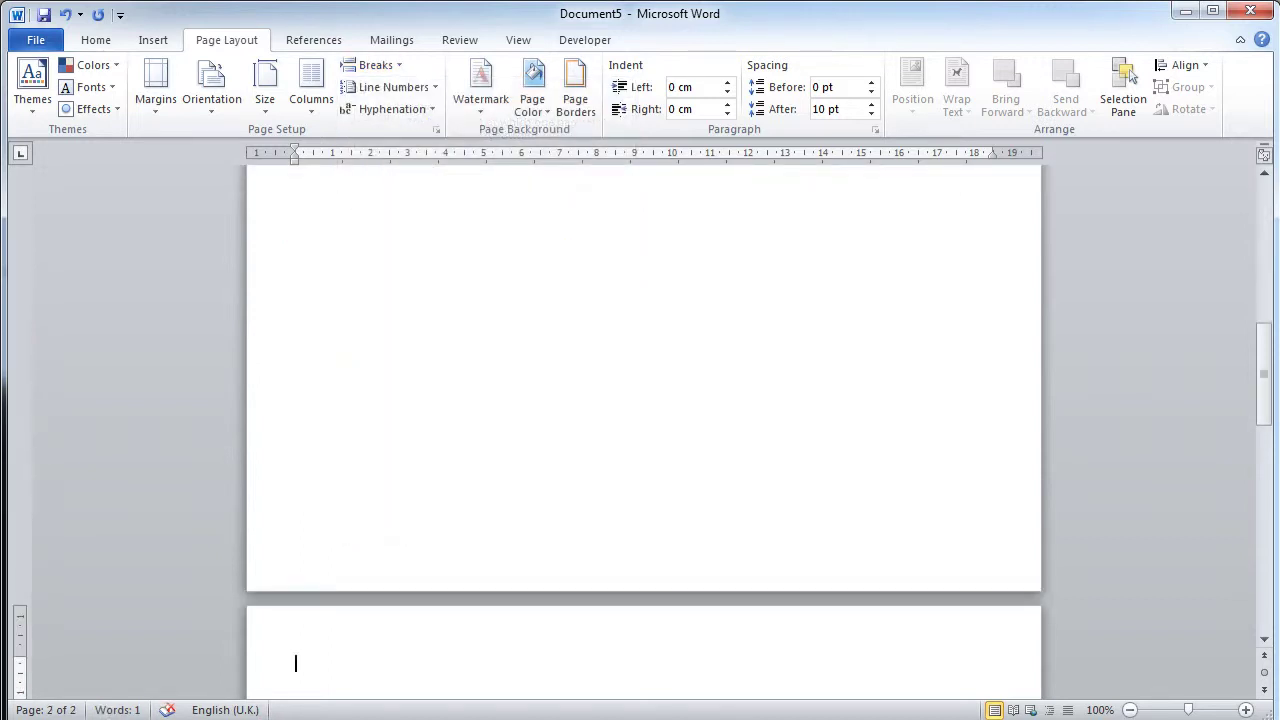
text(Landscape)
Step: Make the section holding 'Landscape' landscape orientation while page 1 stays portrait
click(1131, 710)
click(1131, 710)
click(1131, 710)
click(1131, 710)
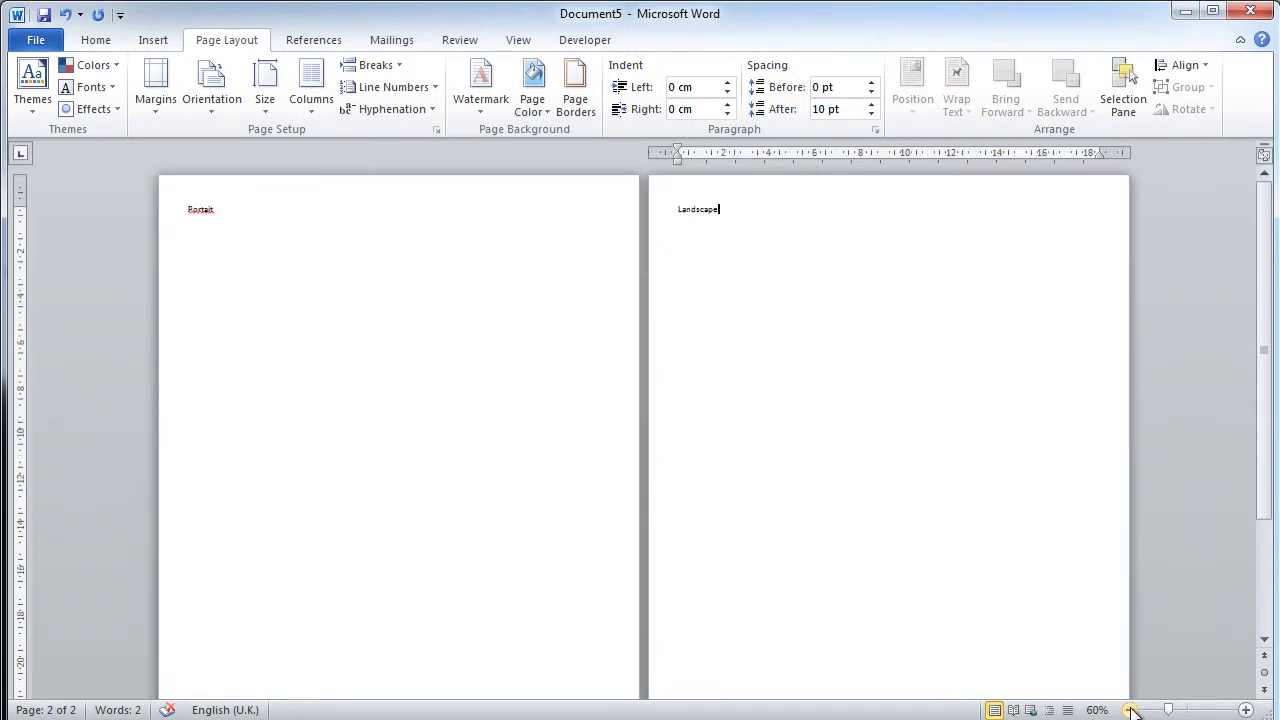
click(1131, 710)
key(Up)
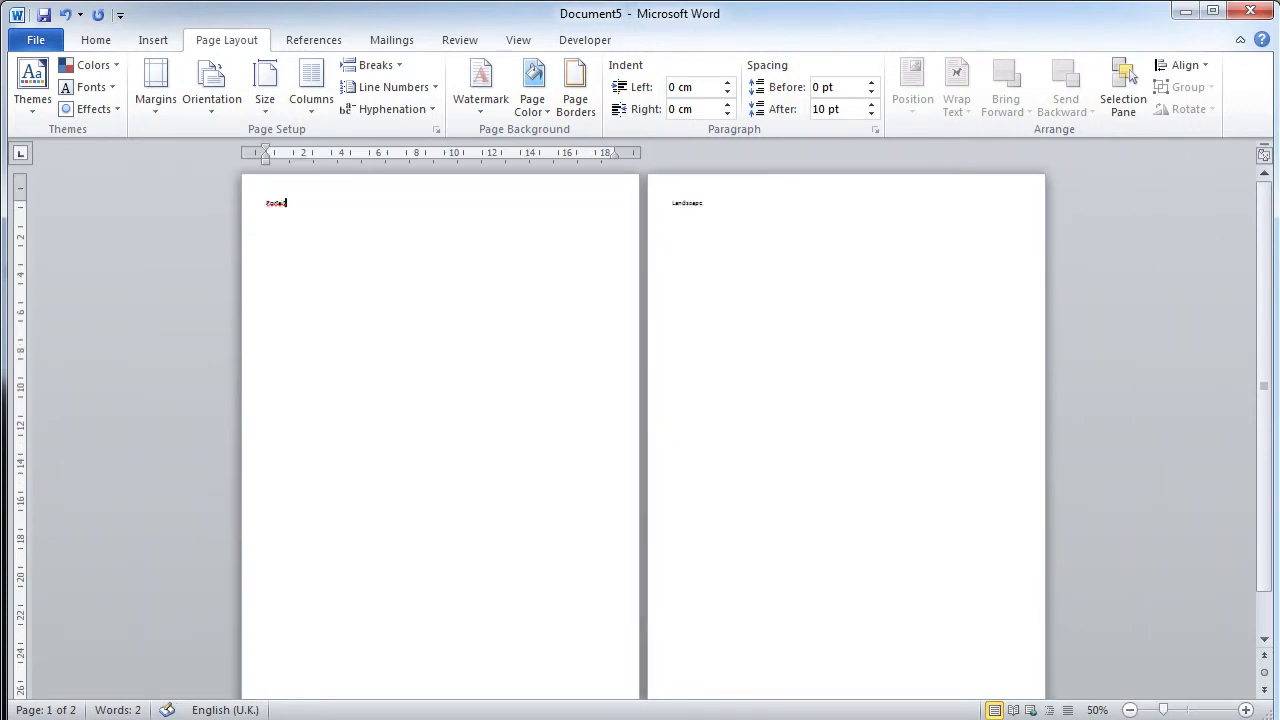
click(649, 206)
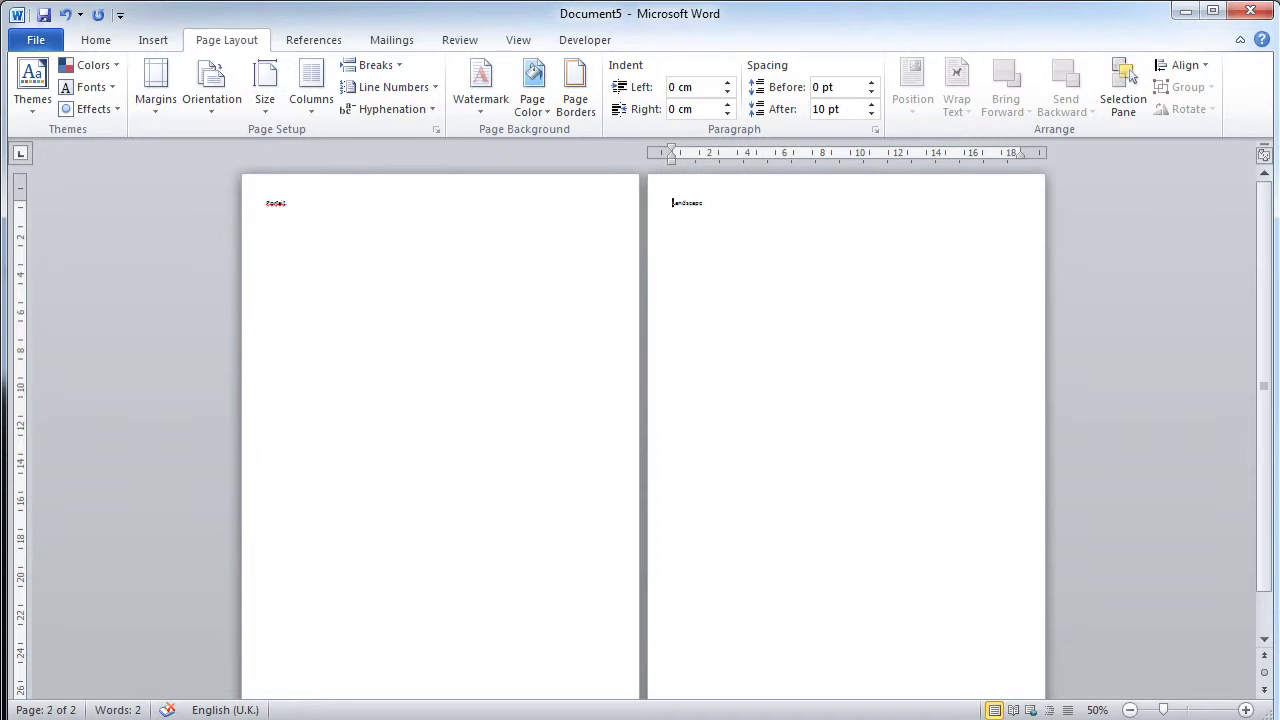
click(212, 110)
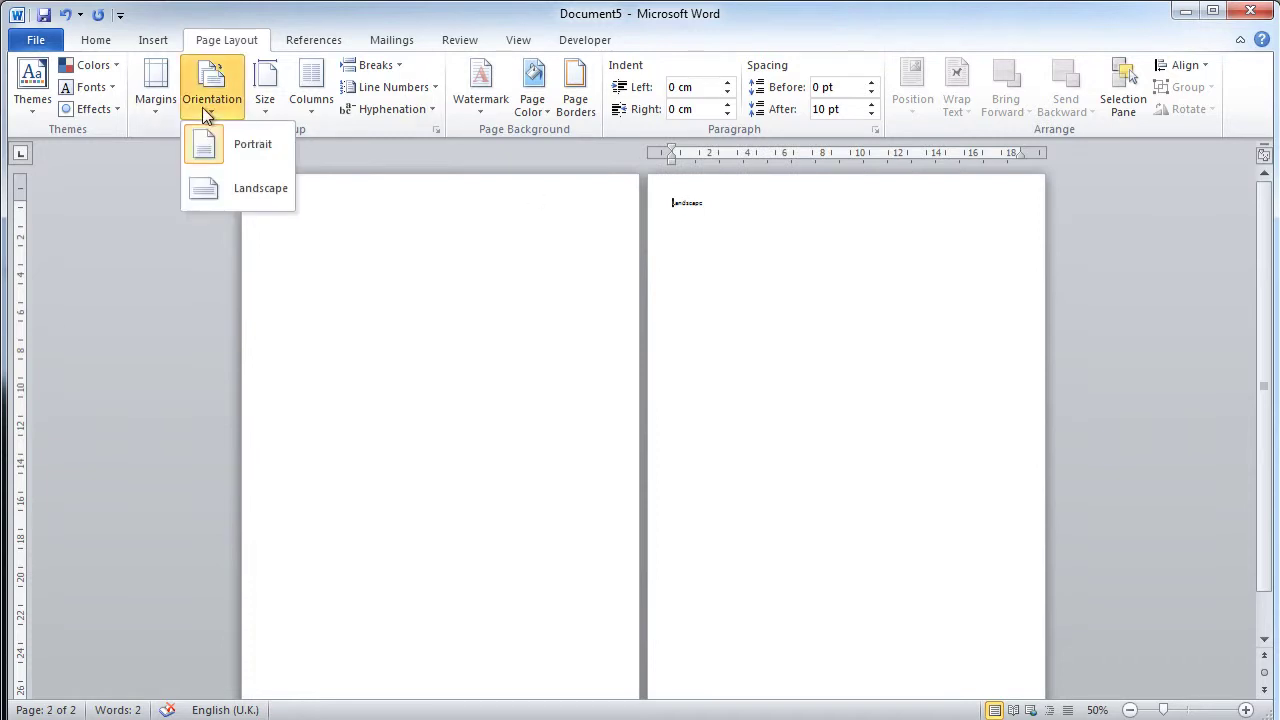
click(232, 192)
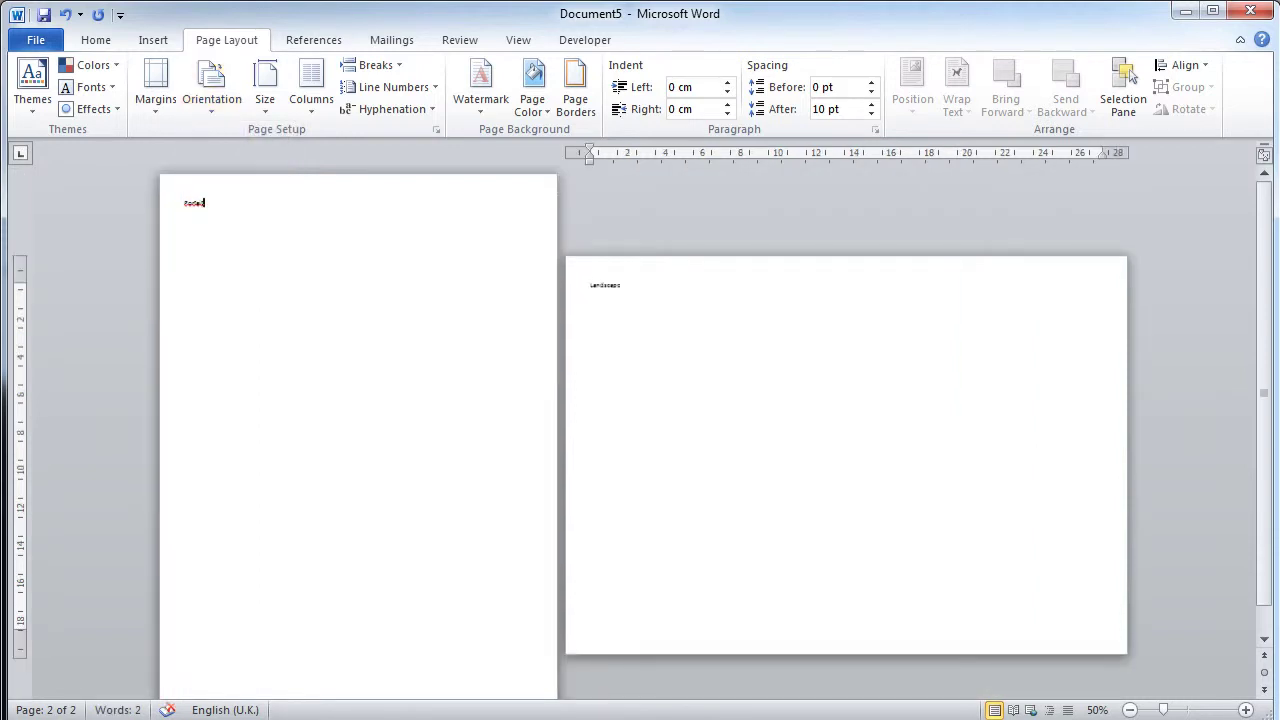
click(204, 203)
click(622, 285)
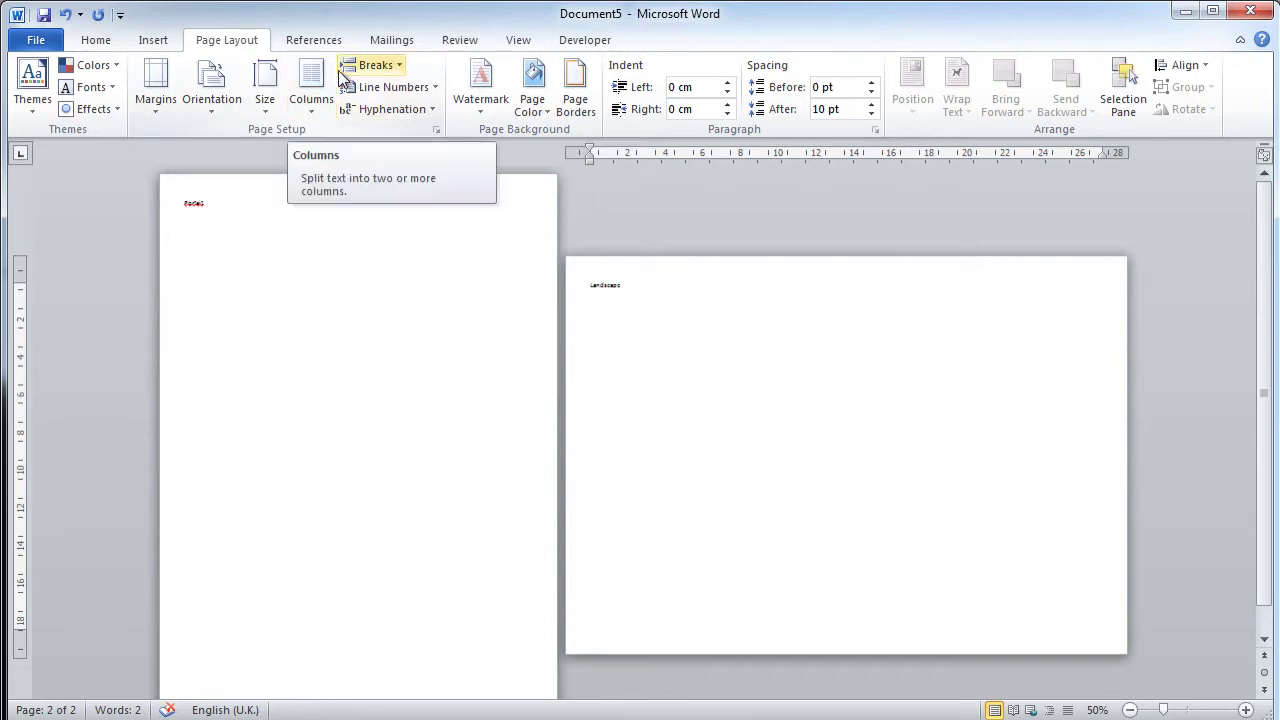
Step: Insert a Next Page section break after 'Landscape' on page 2
click(376, 66)
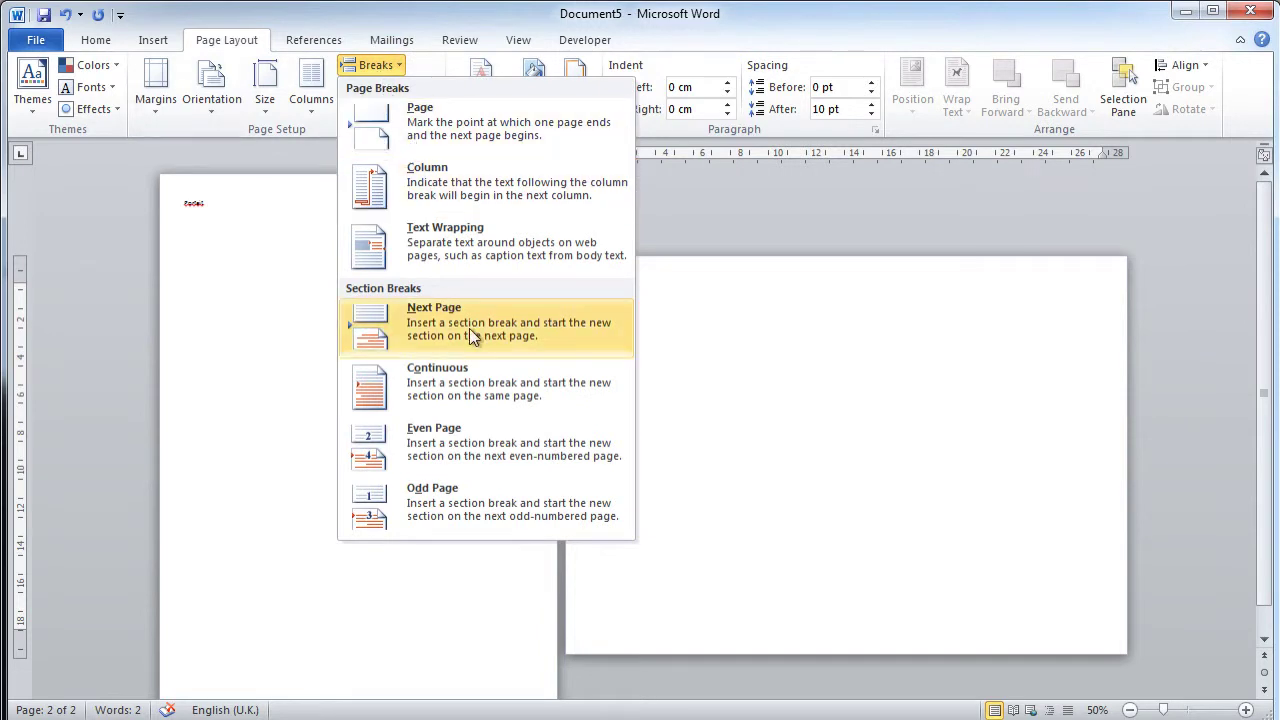
click(651, 320)
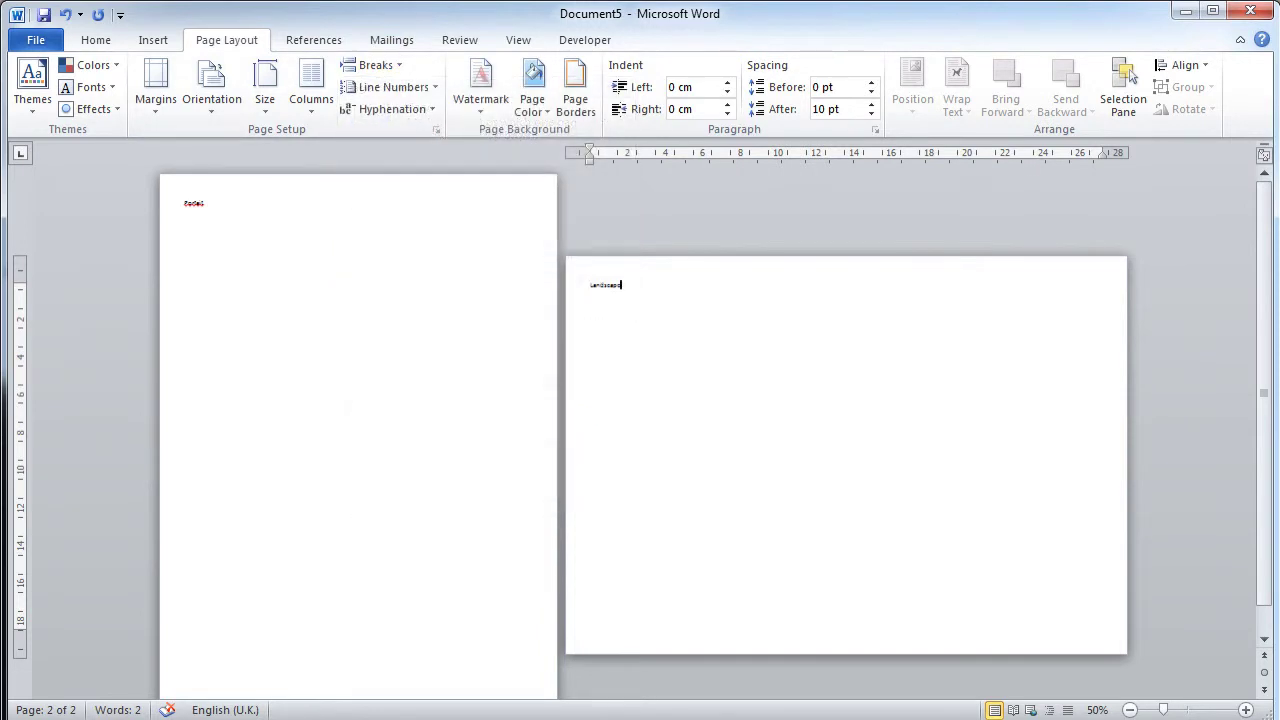
click(376, 66)
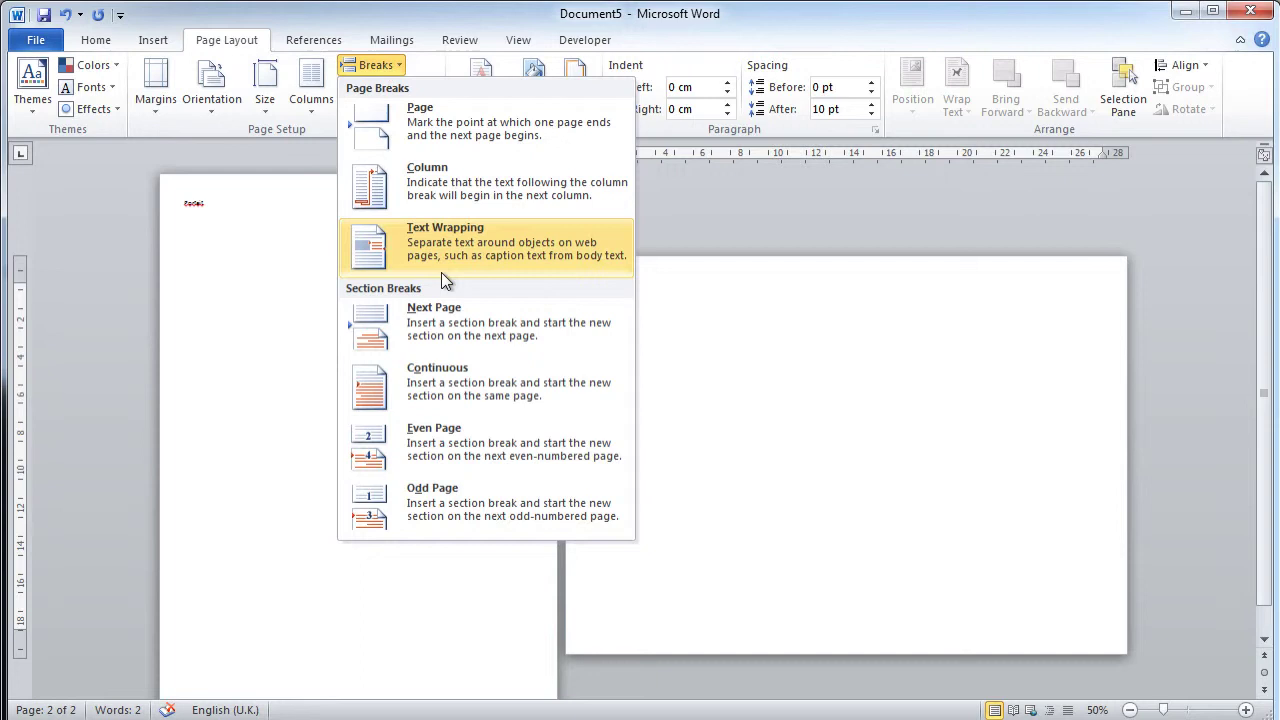
click(461, 327)
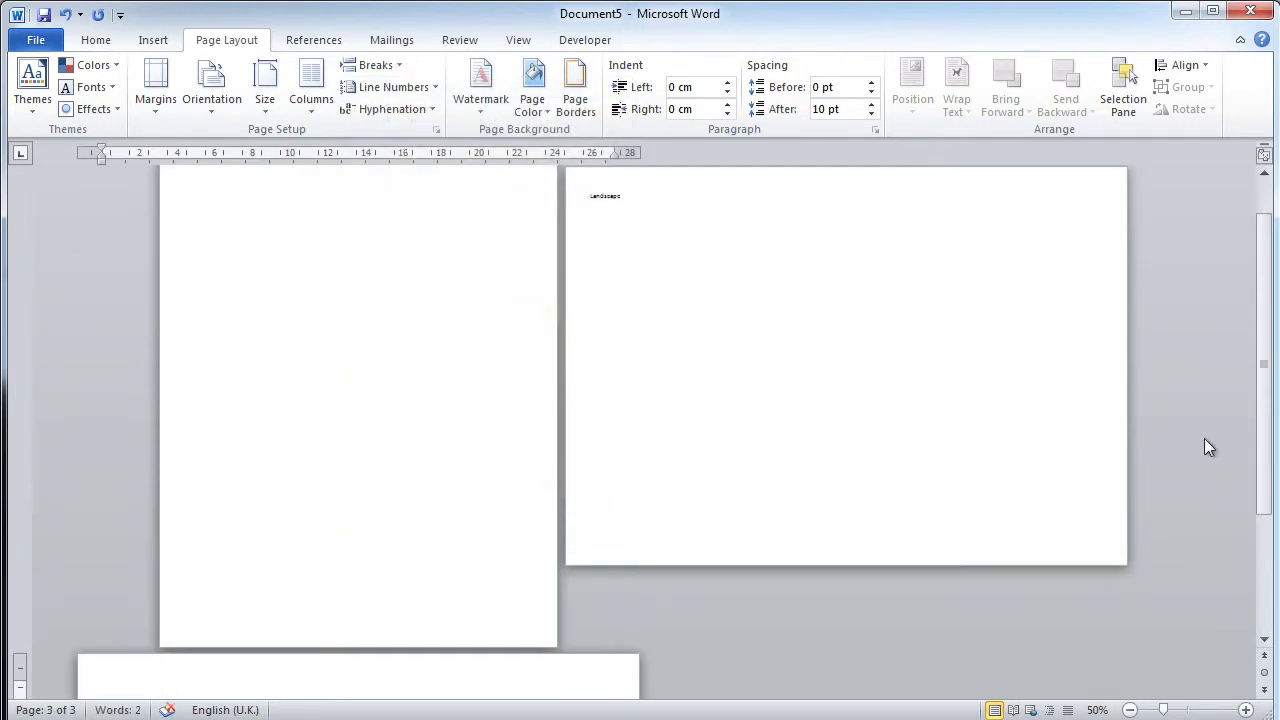
Step: Type 'Portrait' on page 3 and set that section to portrait orientation
drag(1262, 380, 1262, 455)
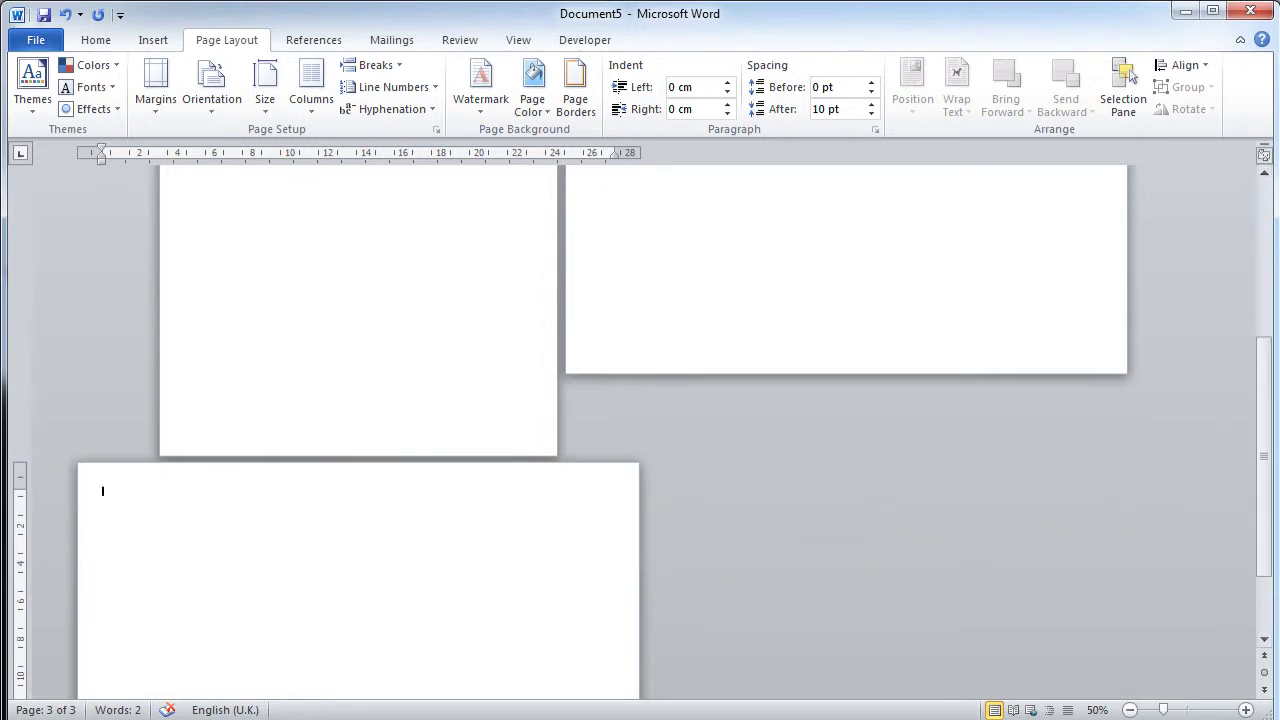
text(Portrait)
click(211, 88)
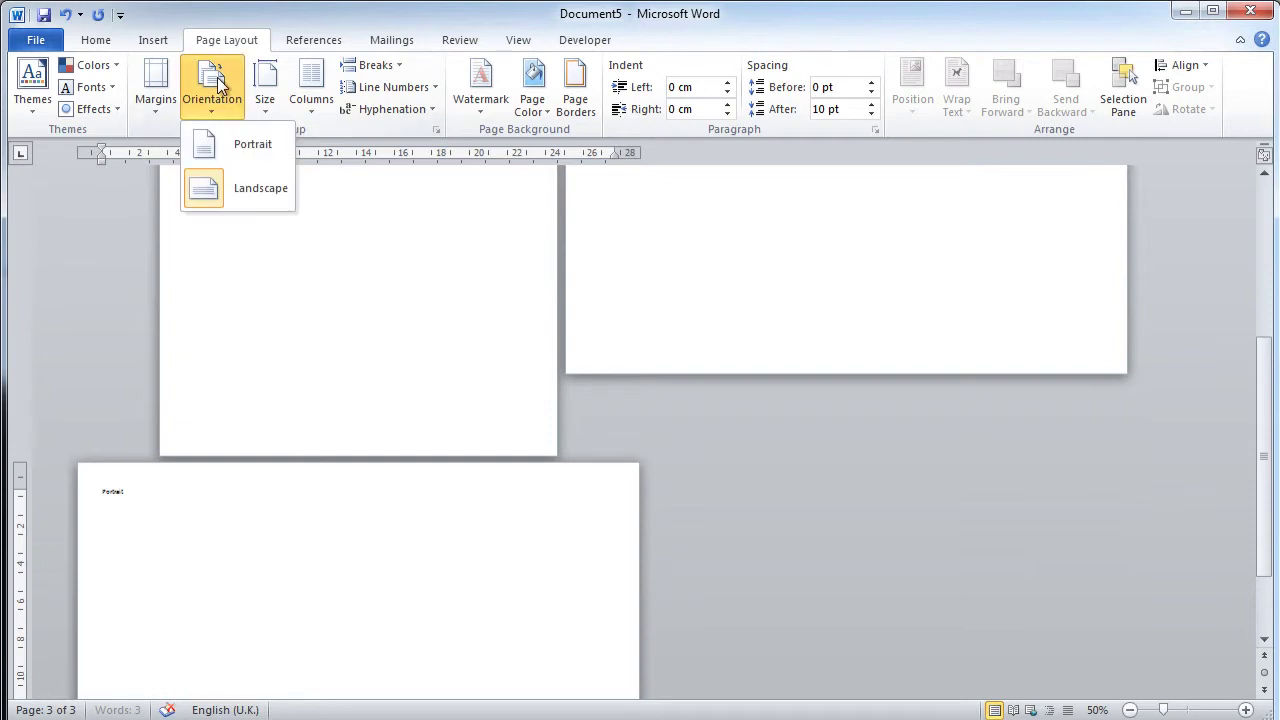
click(251, 157)
click(1130, 710)
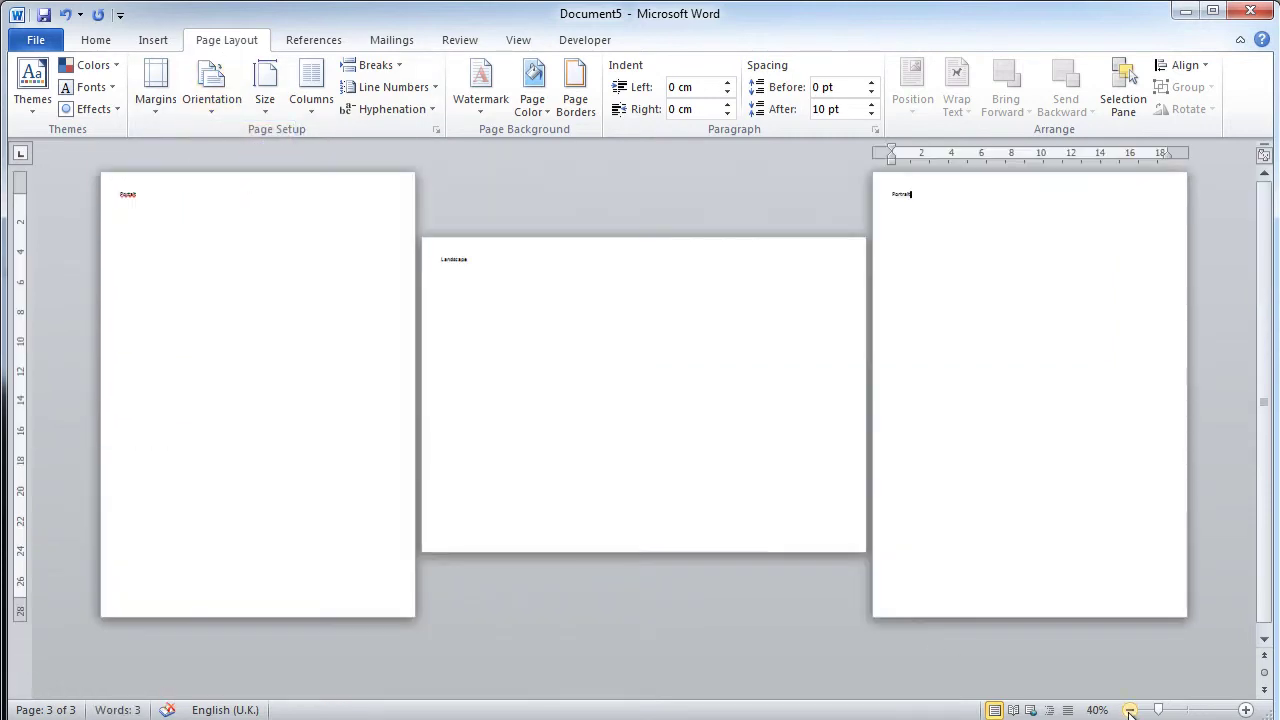
click(130, 195)
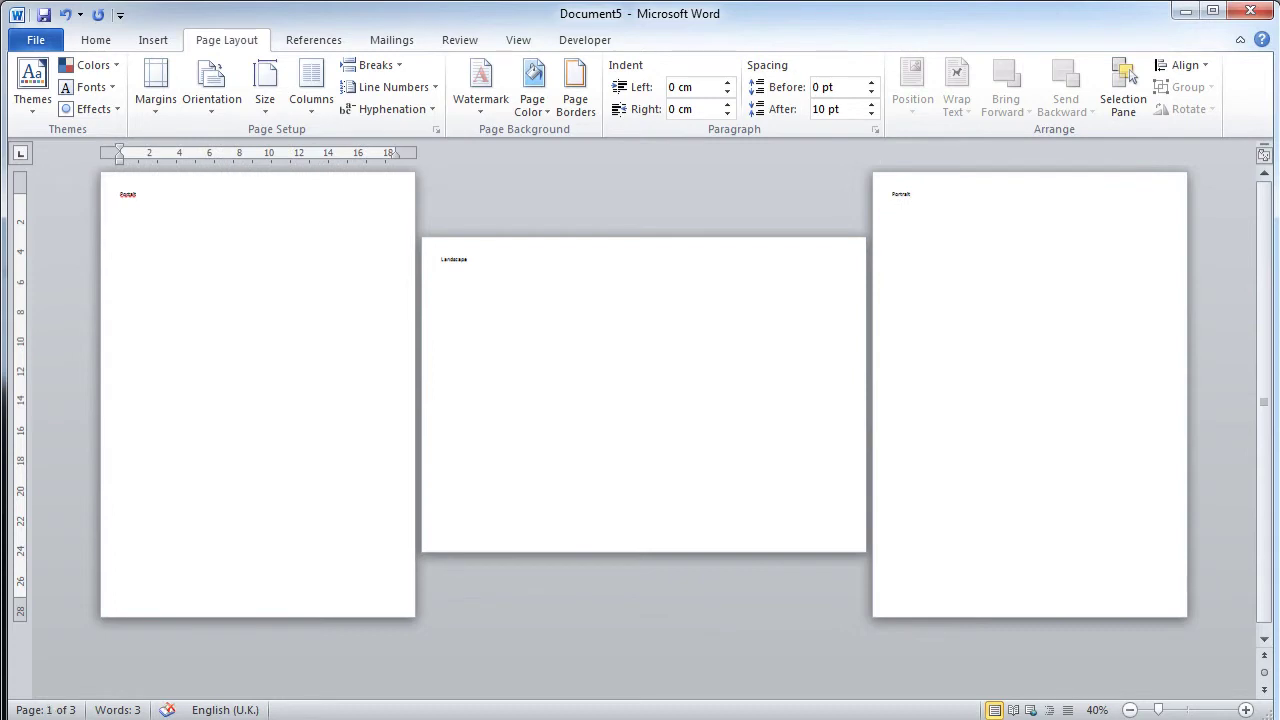
click(858, 272)
click(895, 201)
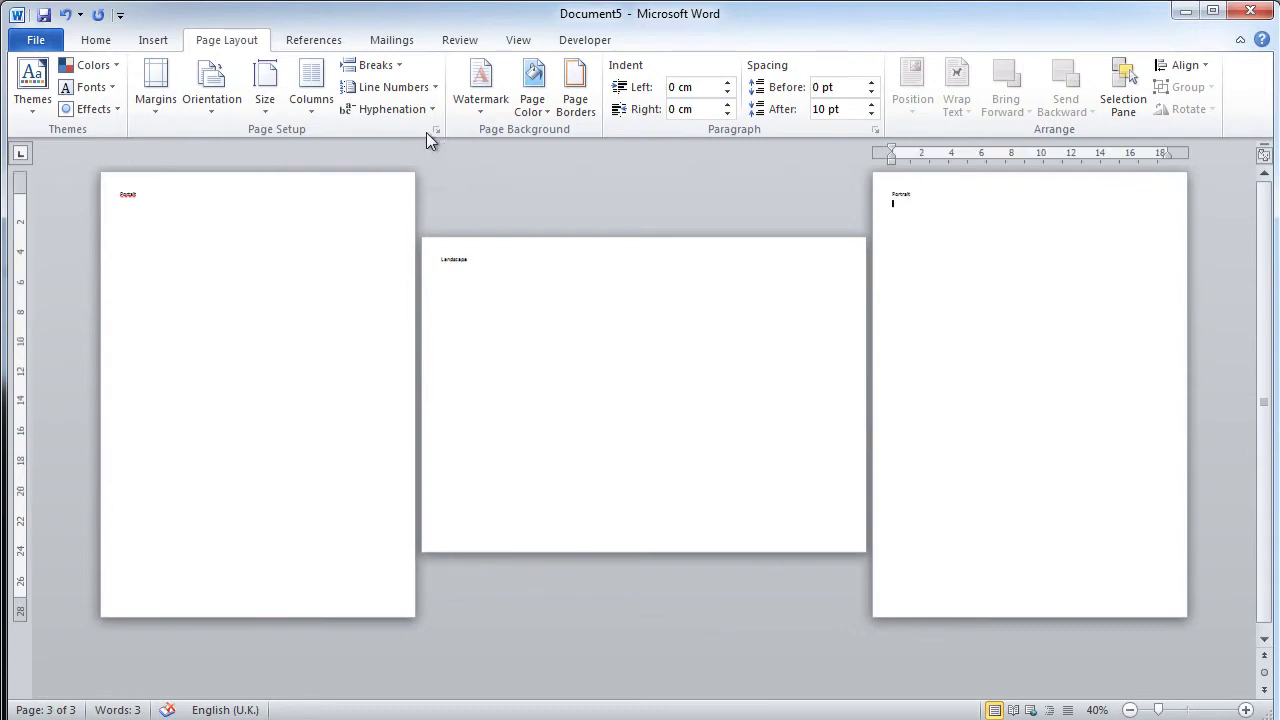
click(376, 65)
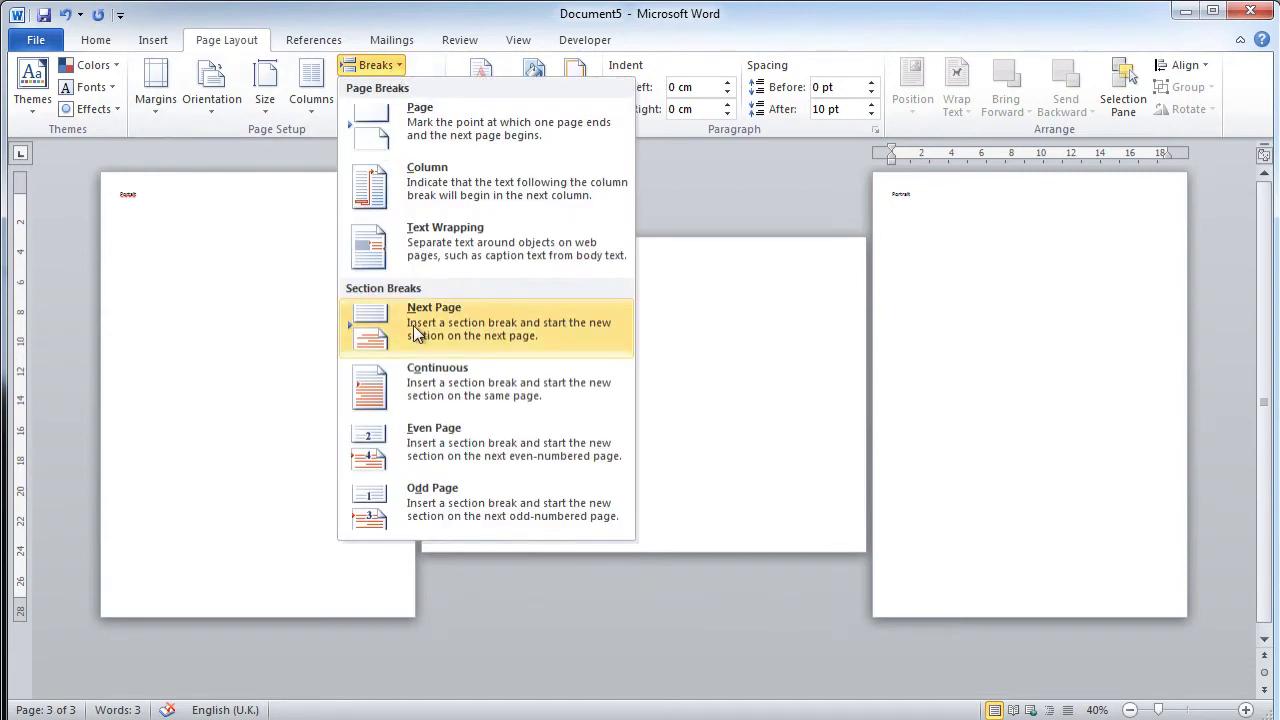
click(169, 239)
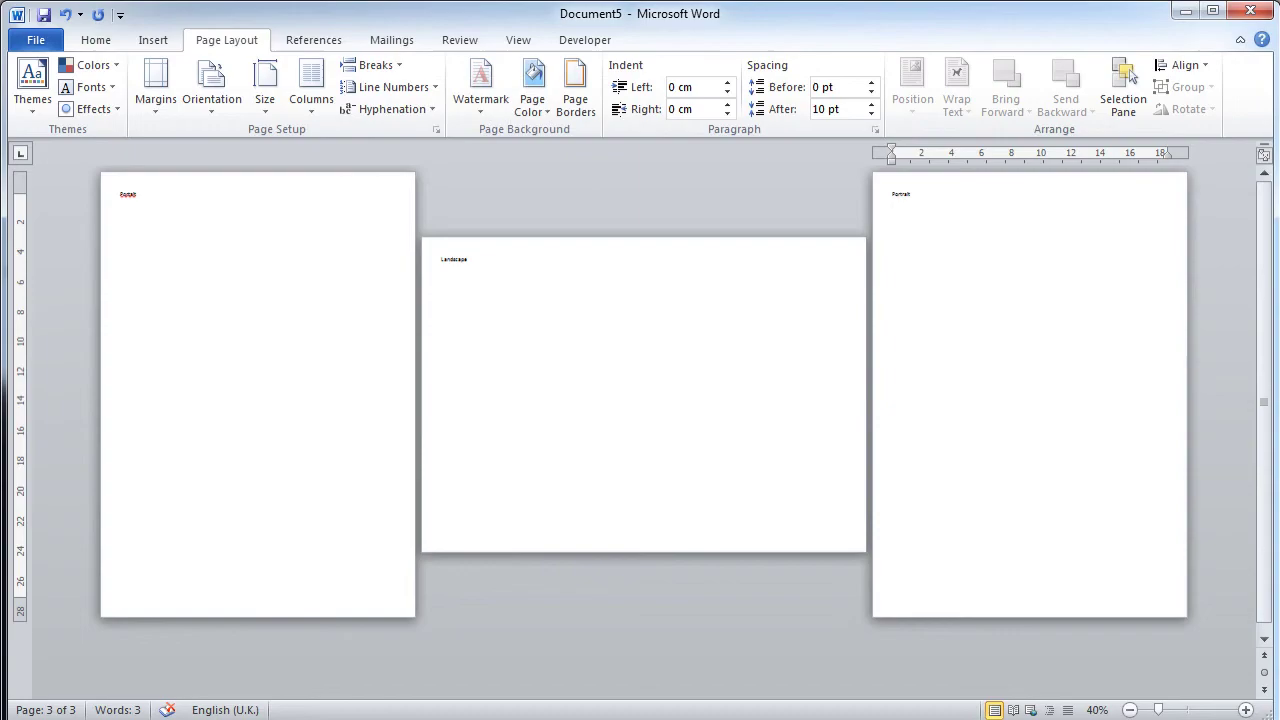